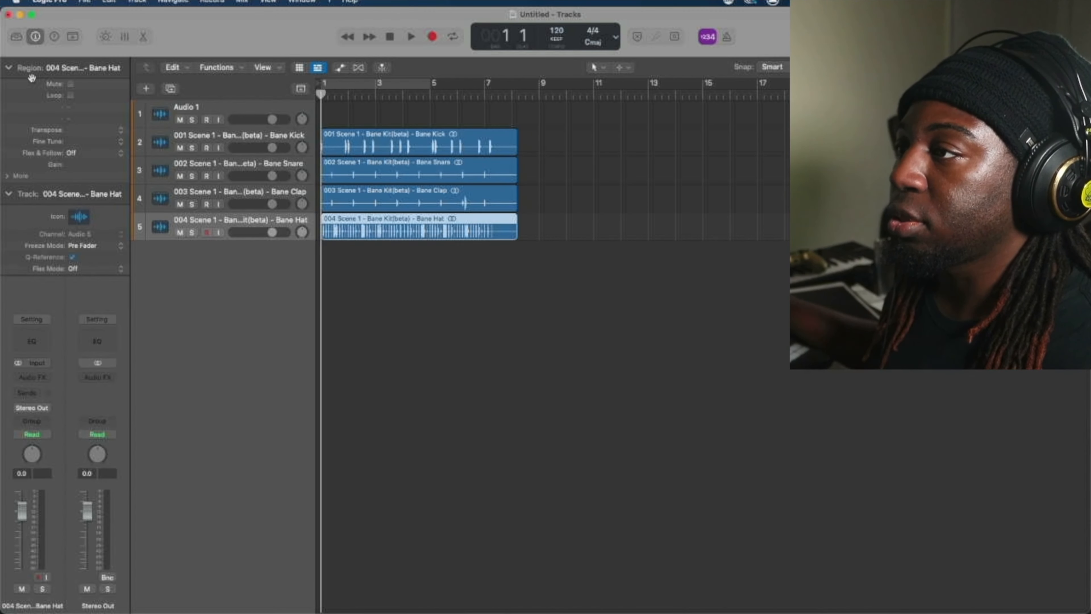
Play the drum loop and lower the volume of all four drum tracks together to -5.0 dB.
key(space)
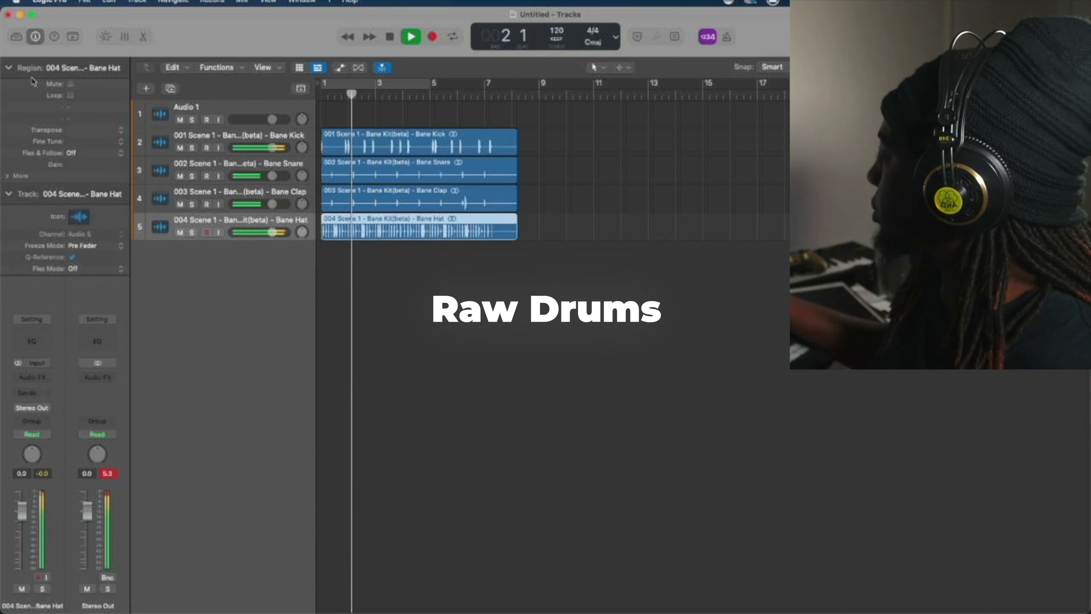
key(super+a)
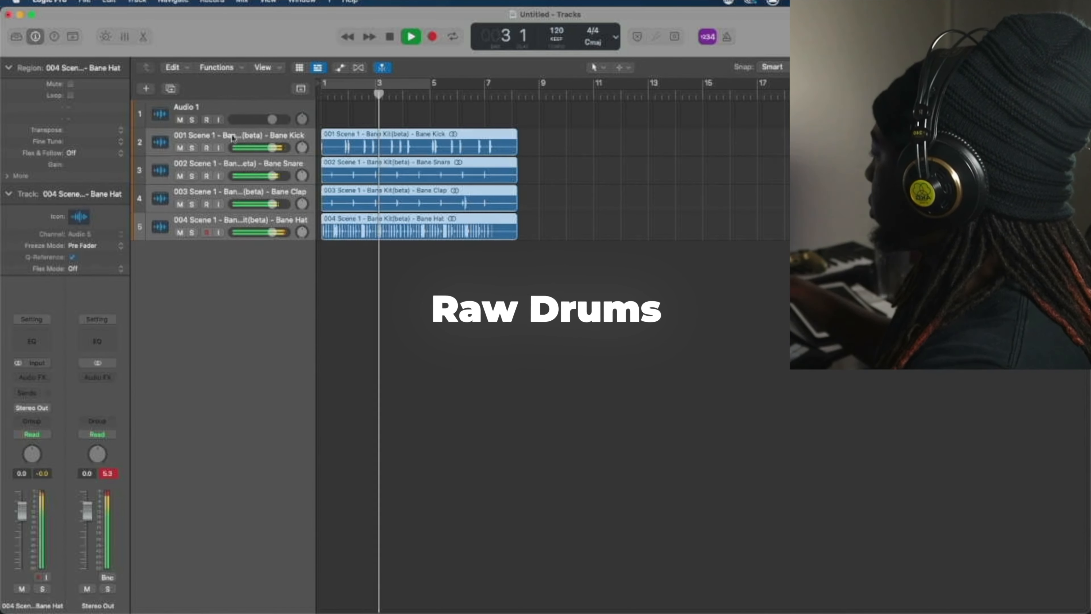
drag(273, 147, 260, 148)
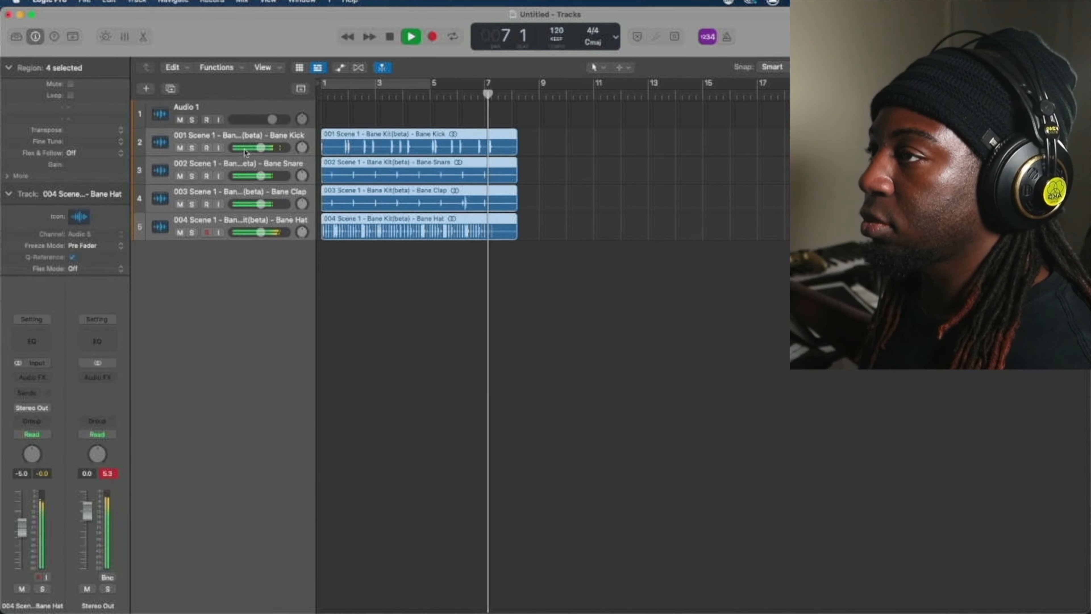
key(space)
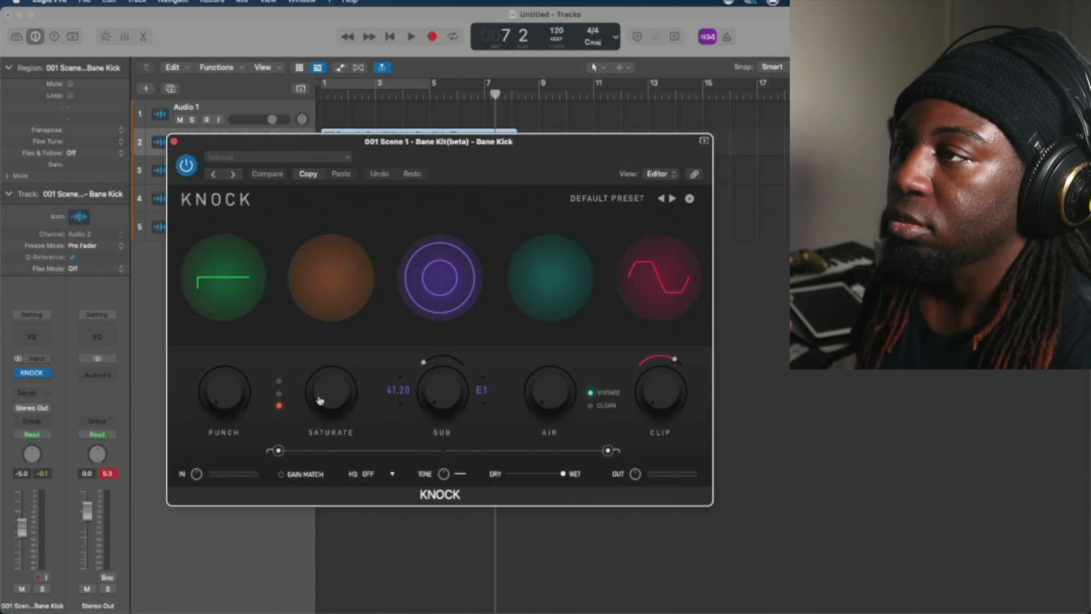
Load the DECAP - KICK HARD preset in the kick's KNOCK plug-in and move its window off the track controls.
click(607, 198)
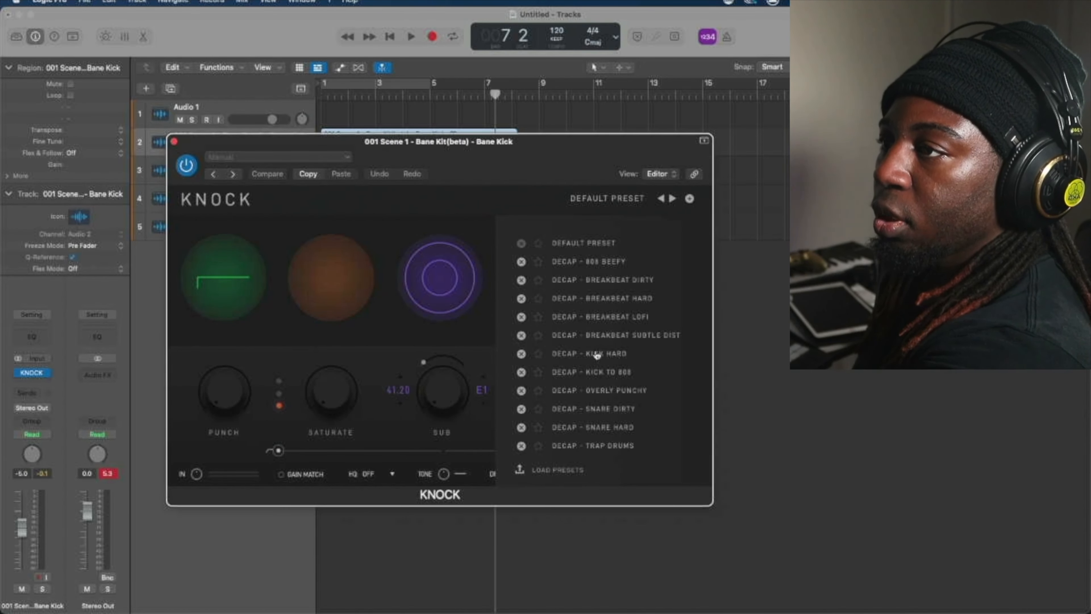
click(600, 353)
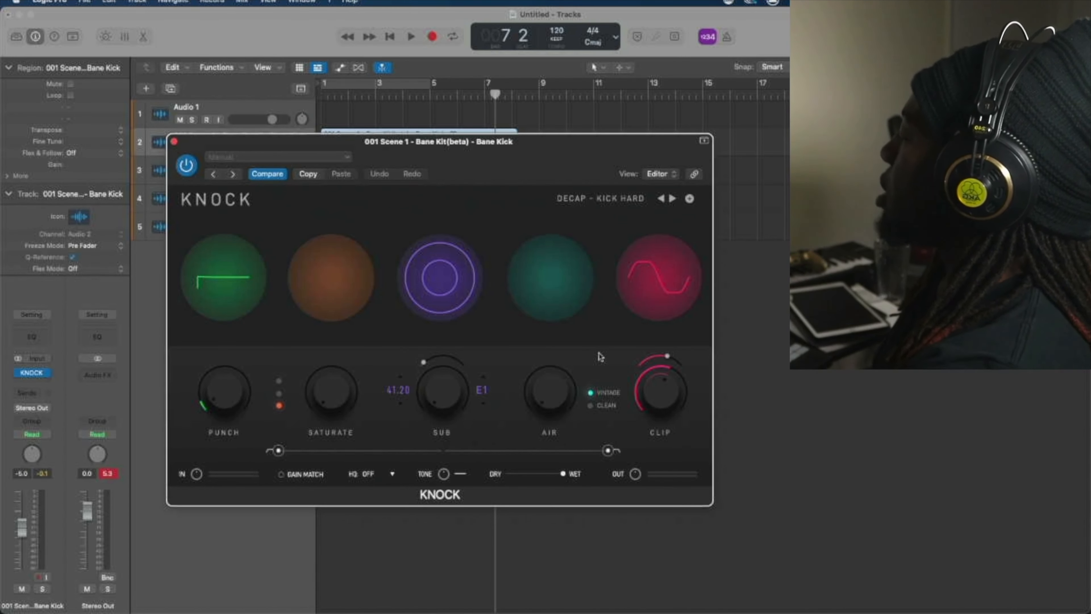
drag(363, 152, 601, 158)
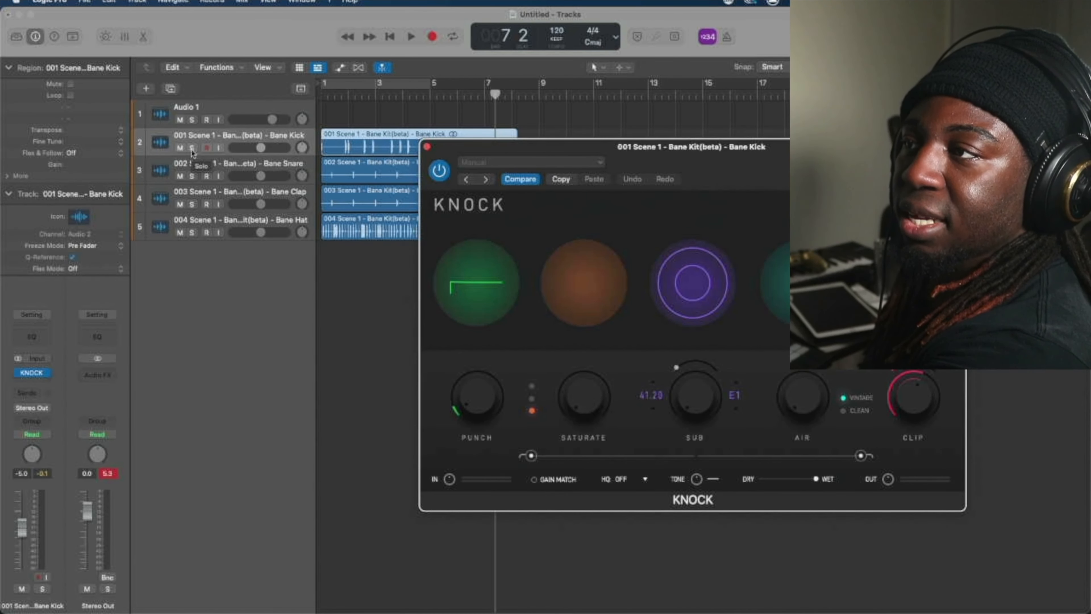
Solo the Bane Kick track and play it from the beginning.
click(192, 148)
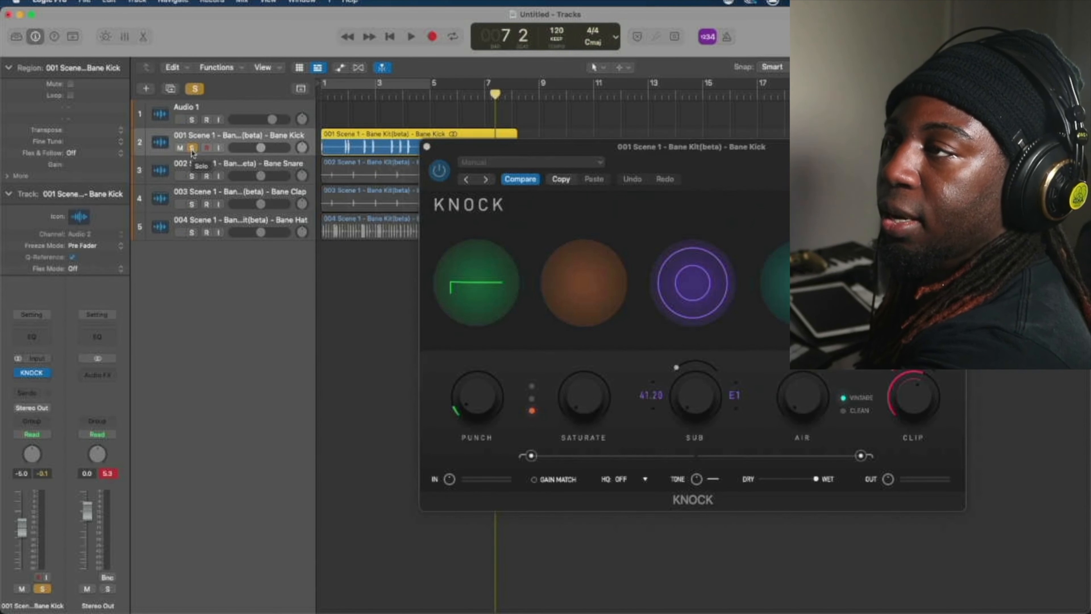
key(Return)
key(space)
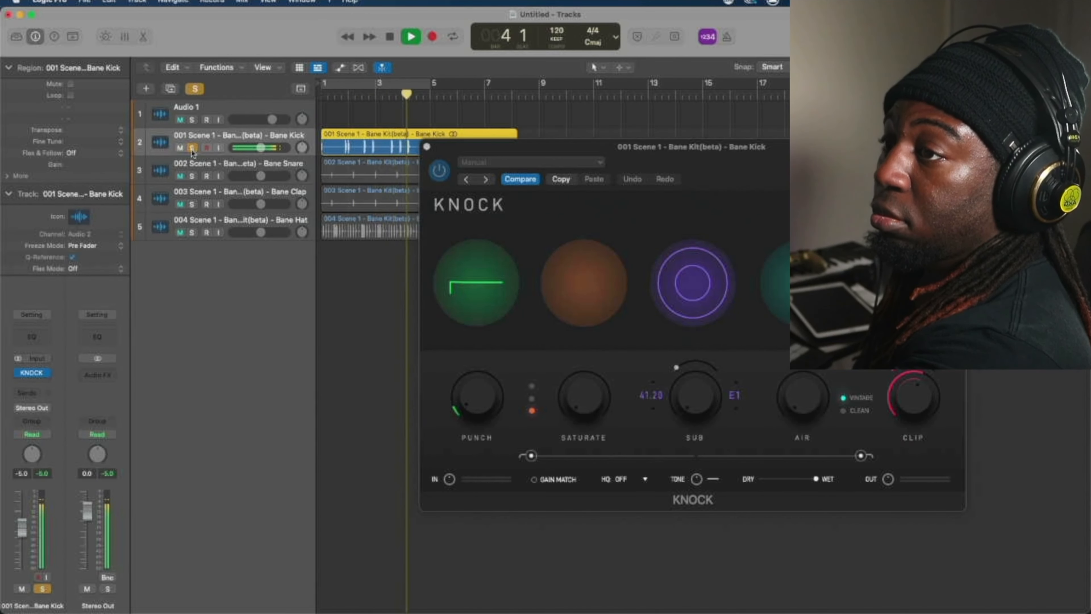
Bypass KNOCK on the kick track and listen to the unprocessed kick from the beginning.
click(437, 170)
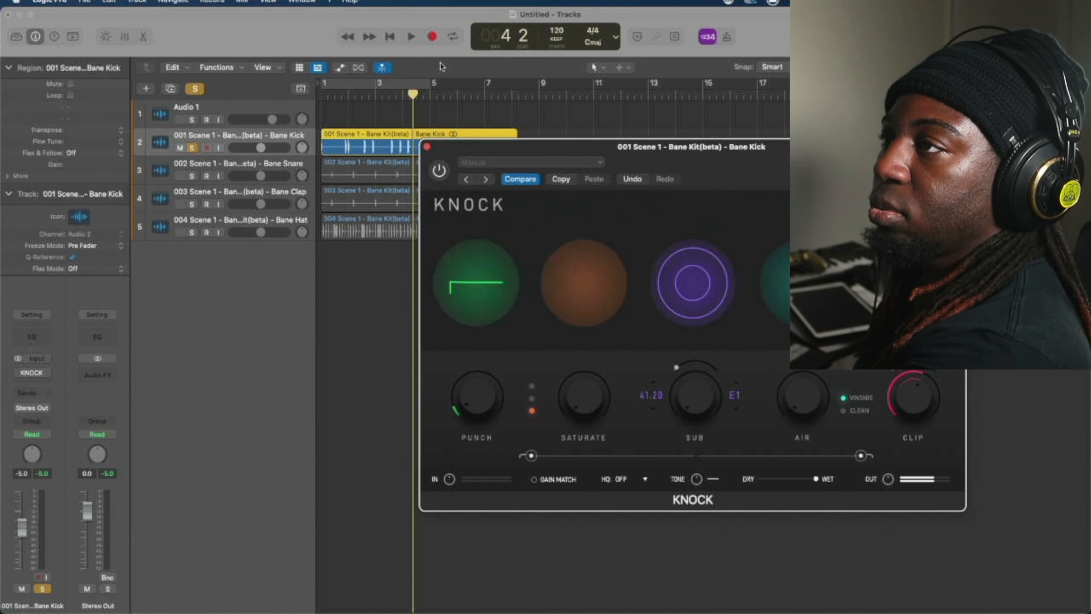
click(437, 71)
key(Return)
key(space)
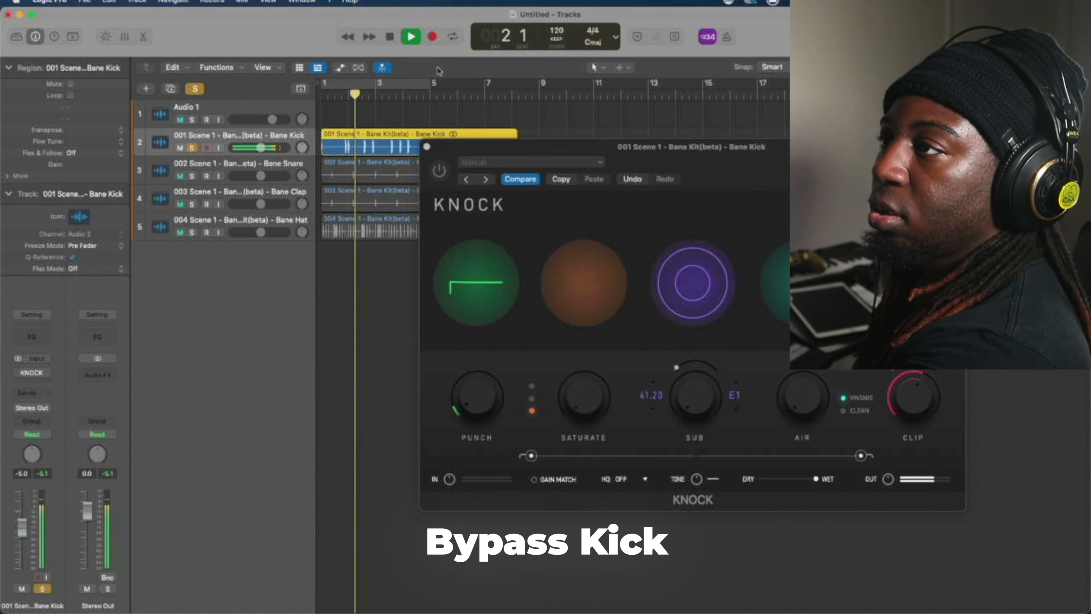
key(space)
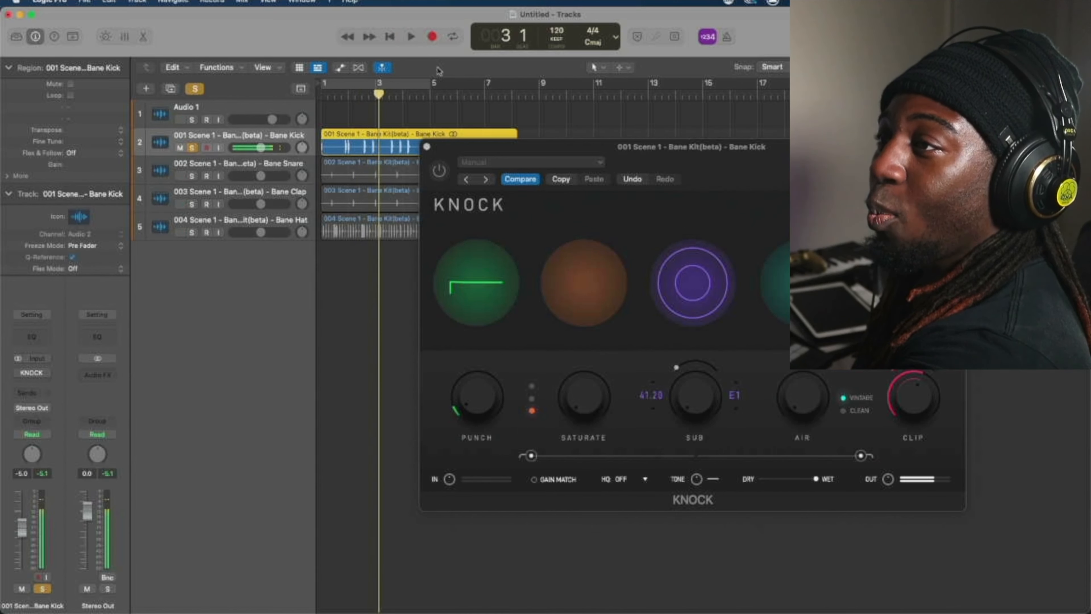
Re-enable KNOCK on the kick track and listen to the processed kick.
click(438, 174)
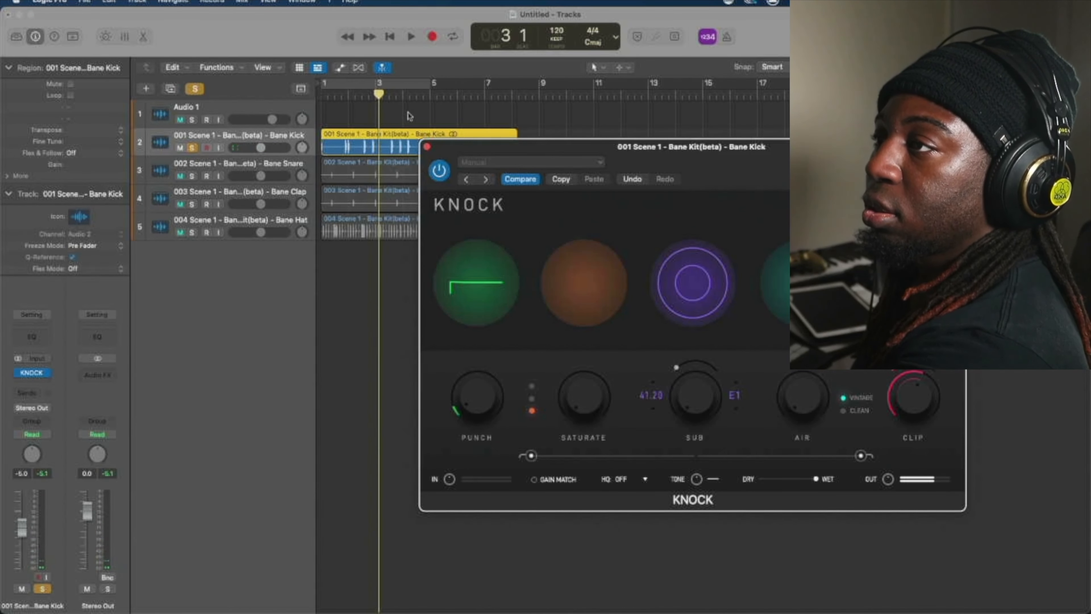
drag(379, 94, 292, 90)
key(space)
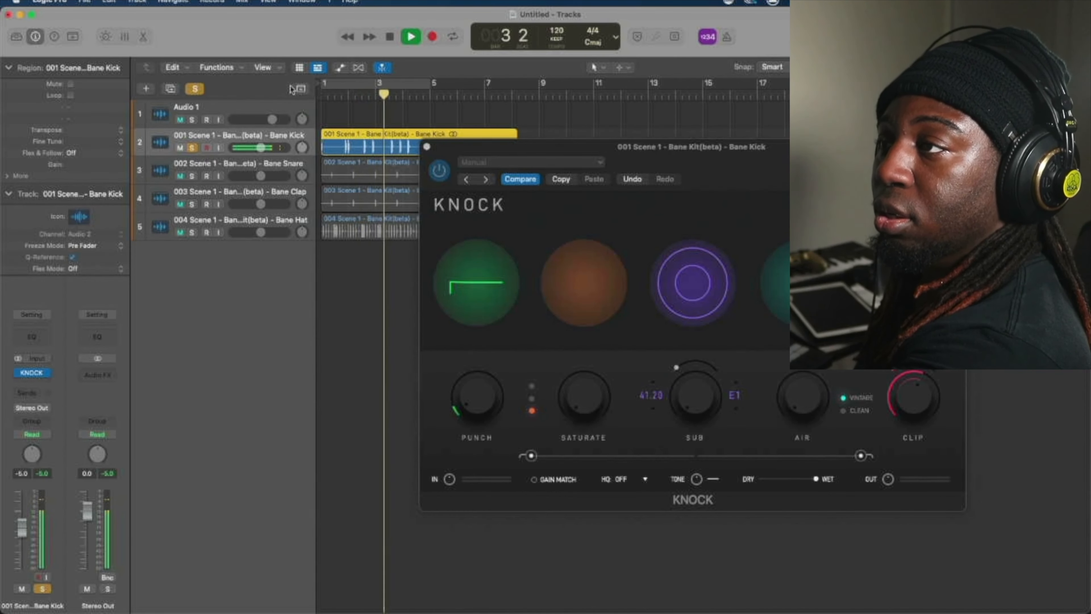
key(space)
Return the kick's KNOCK to DEFAULT PRESET and move its window below the kick region.
click(688, 168)
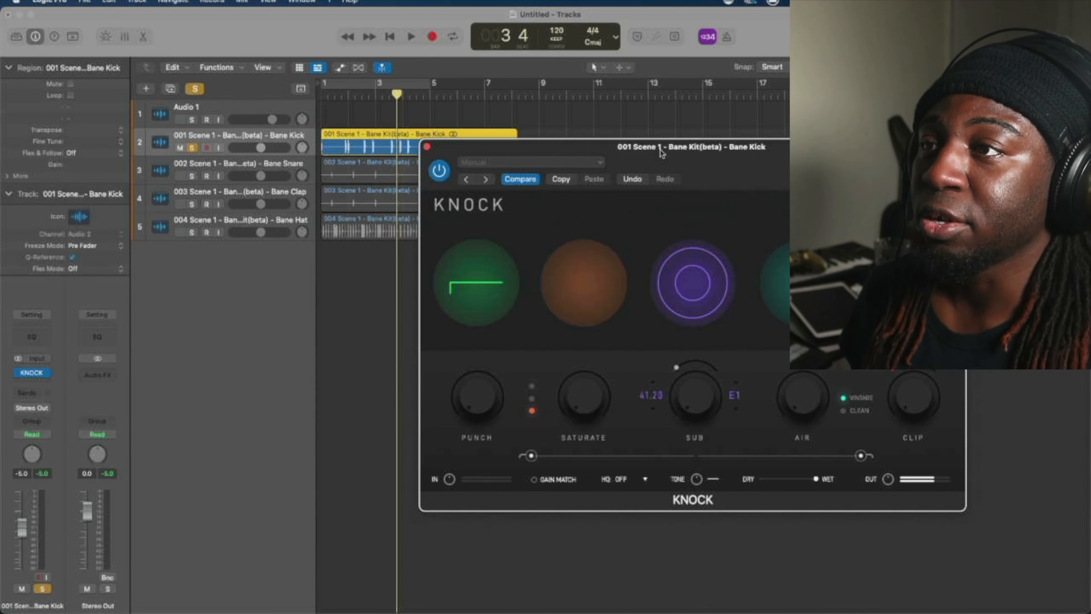
drag(661, 152, 537, 144)
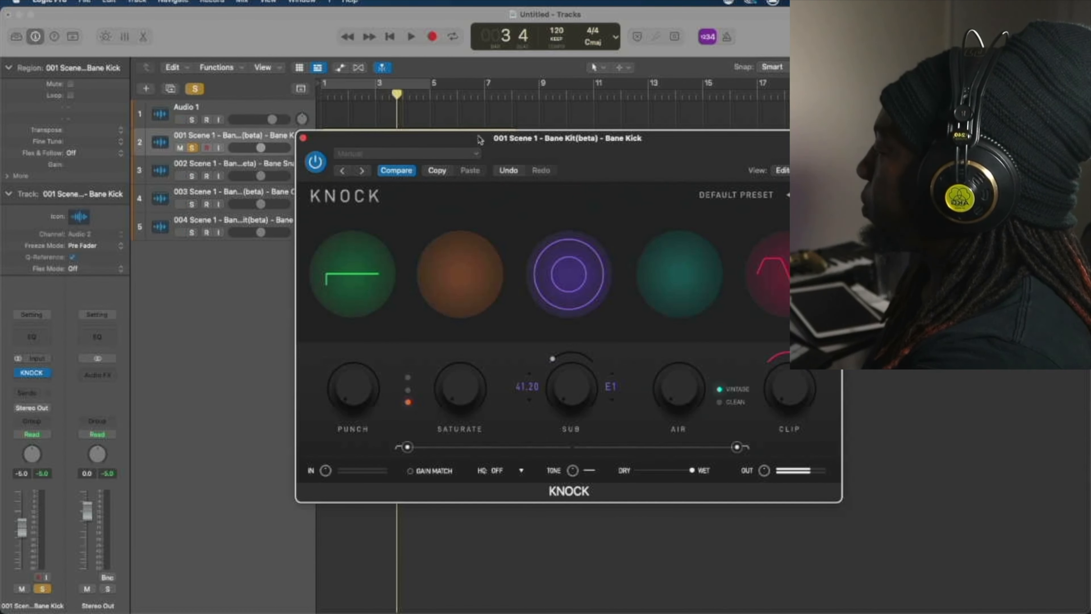
drag(480, 139, 480, 212)
Turn on cycle playback, shorten the cycle range to end just past bar 7, and start the loop.
key(c)
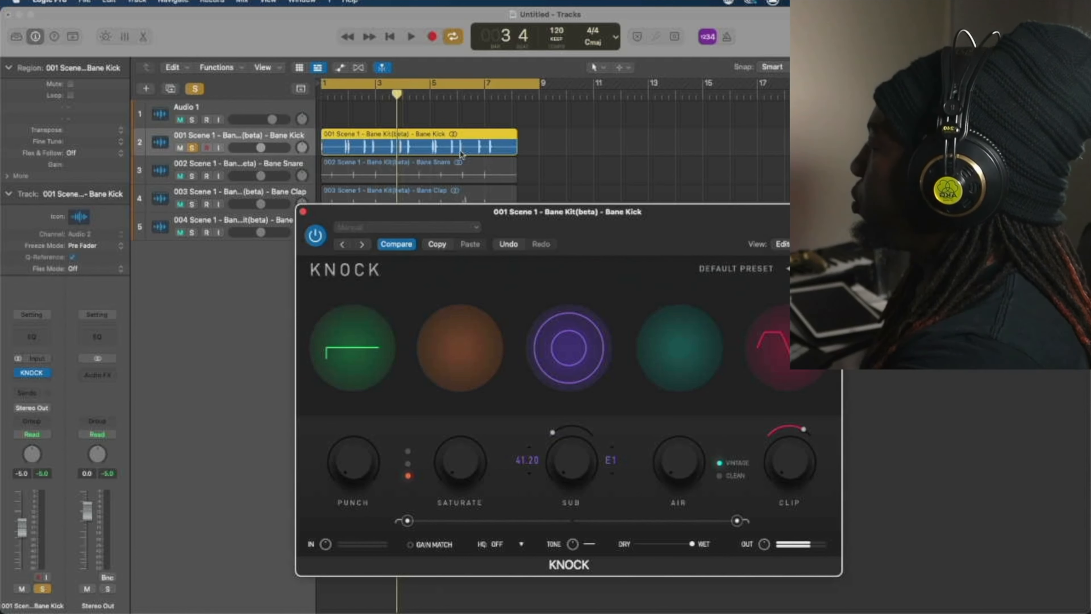
drag(542, 85, 498, 85)
key(space)
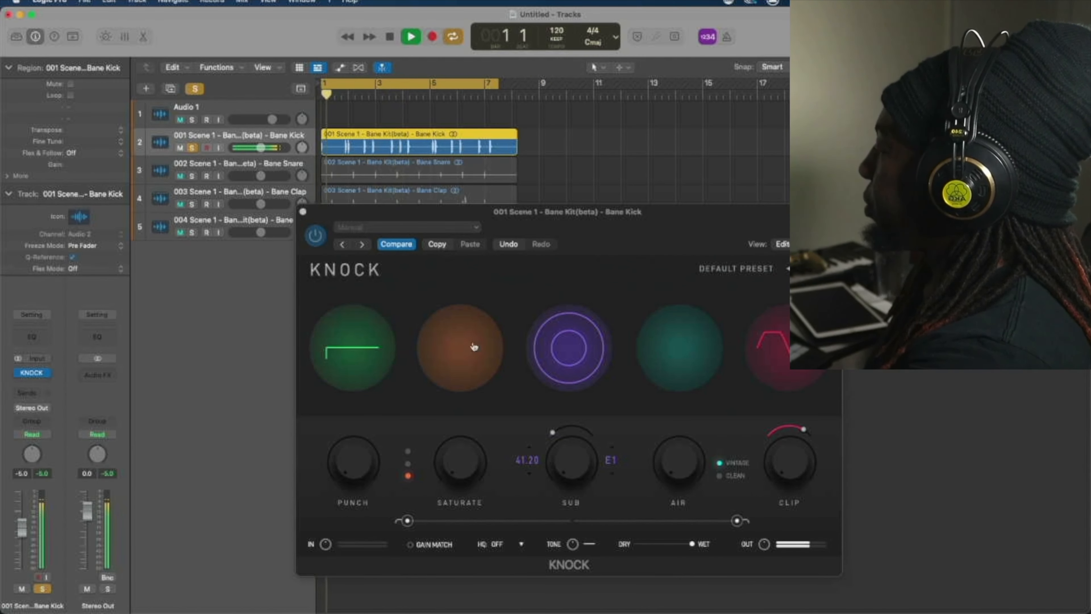
Raise Punch slightly in the kick's KNOCK and try out the Saturate knob.
click(363, 471)
drag(363, 471, 388, 467)
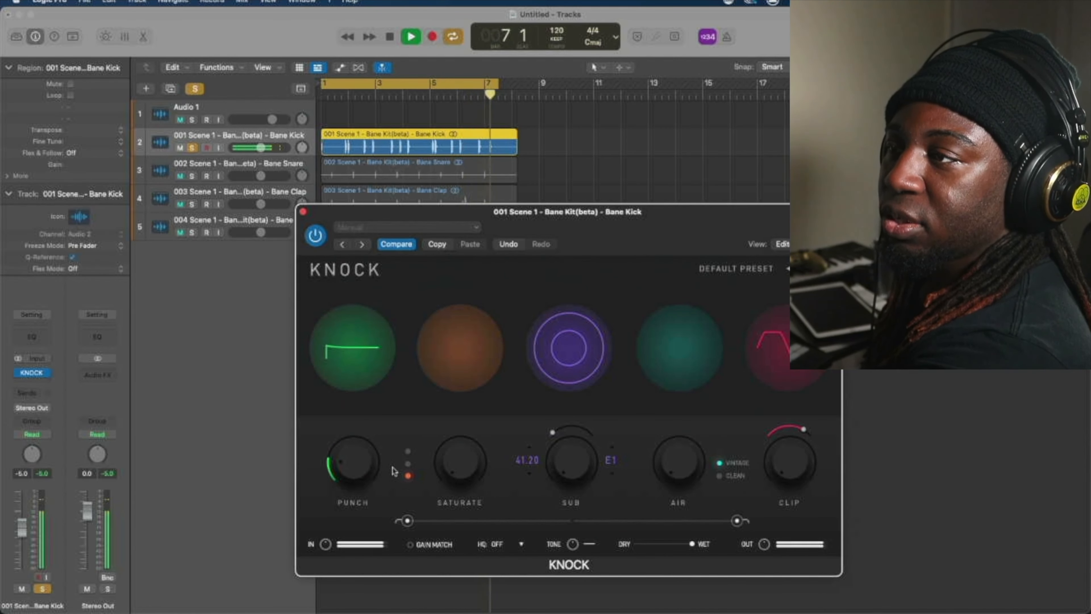
mouse_move(482, 471)
mouse_down()
mouse_move(445, 251)
mouse_move(464, 469)
mouse_up()
Try out the kick's Sub effect with its decay at 71.3 %, and return Sub to zero.
drag(571, 462, 554, 271)
drag(553, 432, 587, 384)
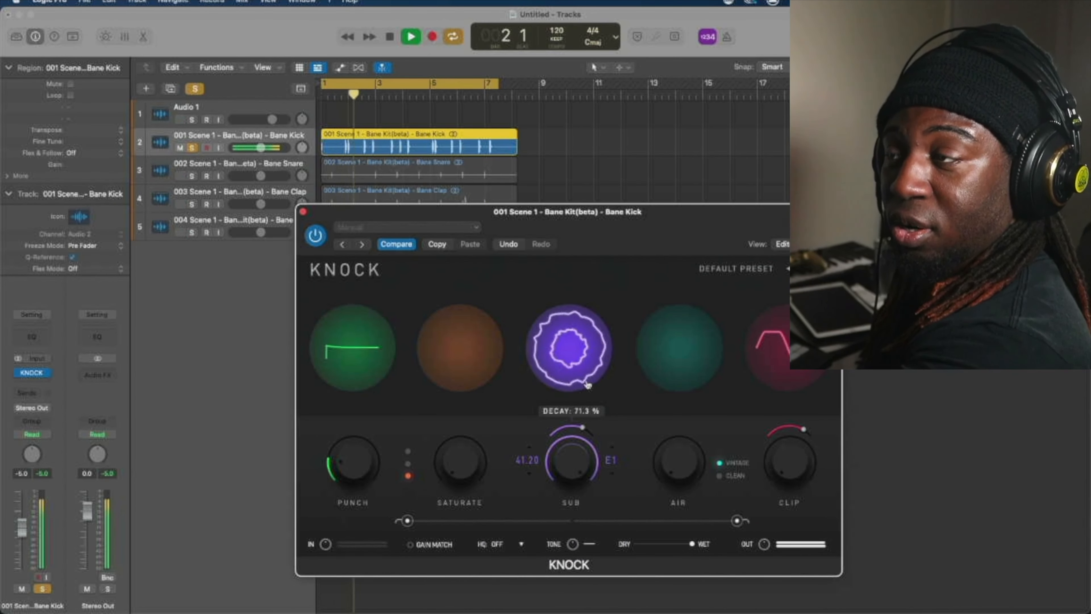
drag(587, 384, 552, 467)
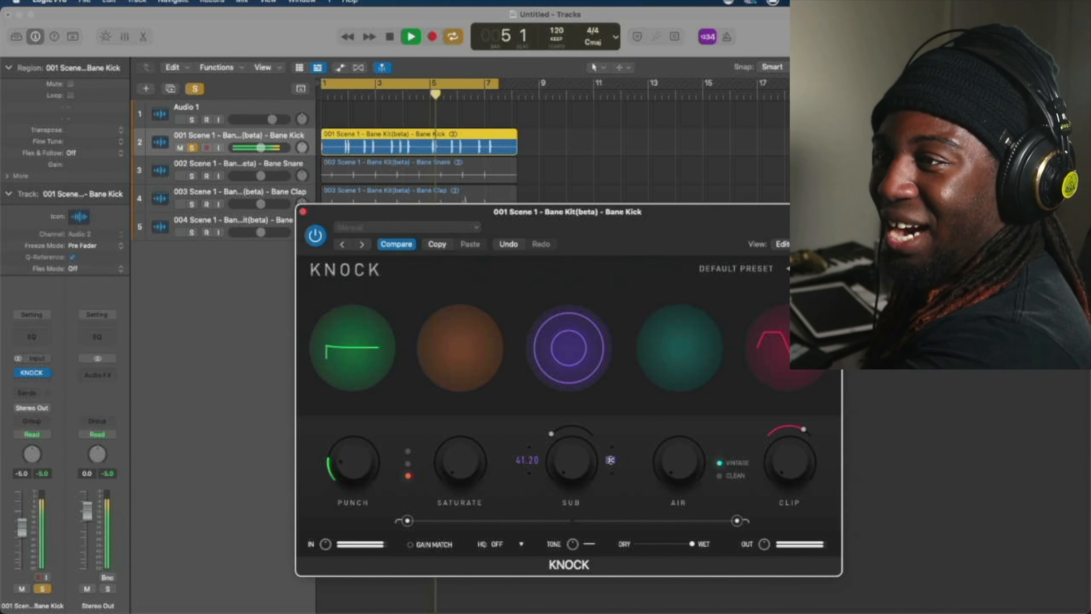
Try out the Air knob on the kick and raise Clip slightly.
drag(679, 462, 694, 584)
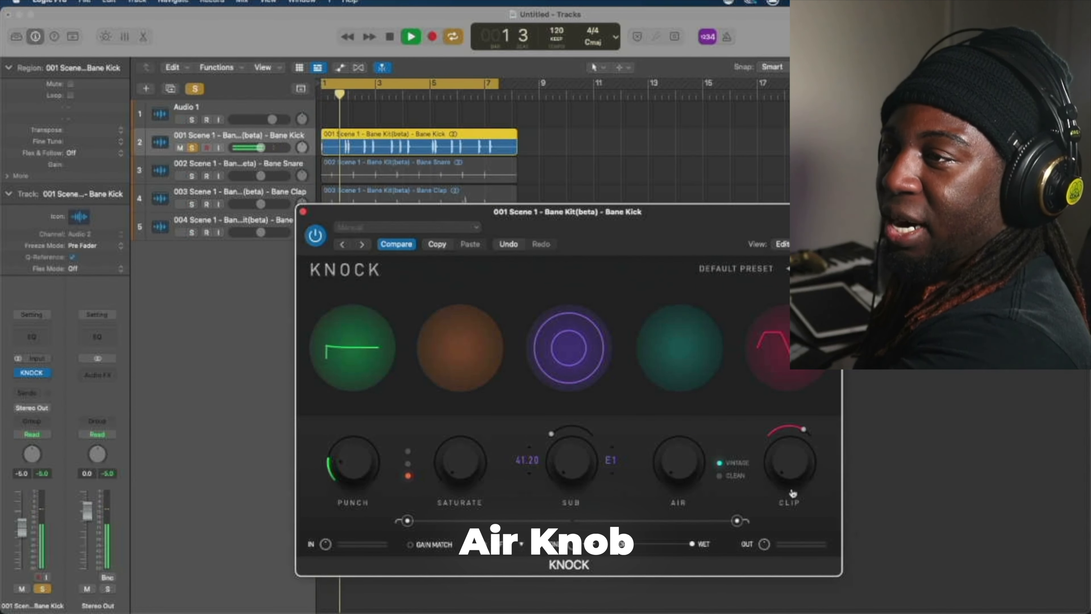
drag(795, 483, 793, 458)
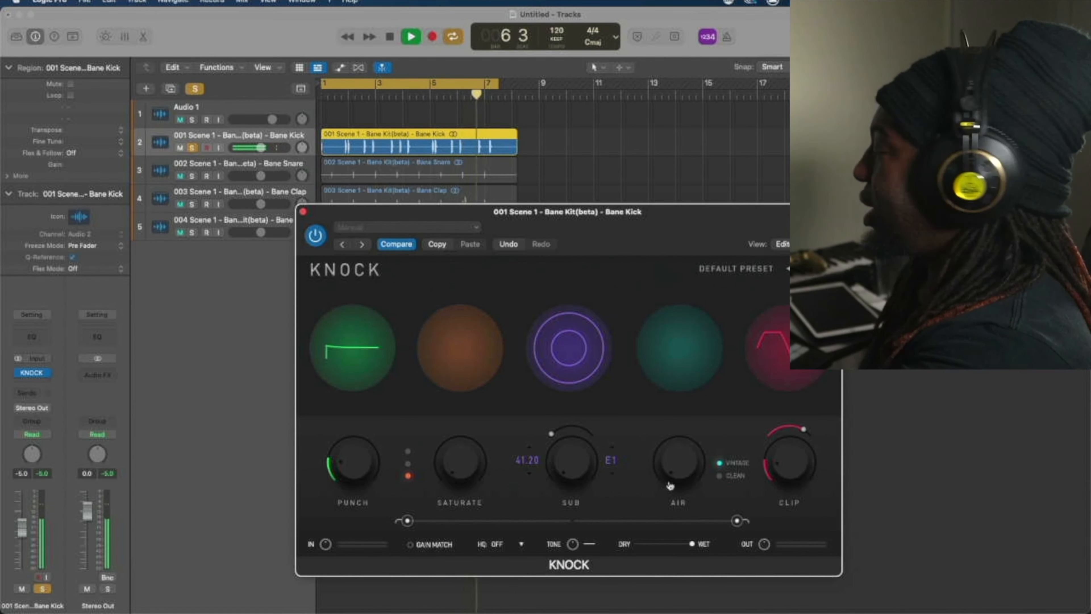
Sweep the low and high filter handles of the kick's KNOCK inward and return both to their outer positions.
drag(407, 521, 565, 520)
drag(565, 520, 407, 520)
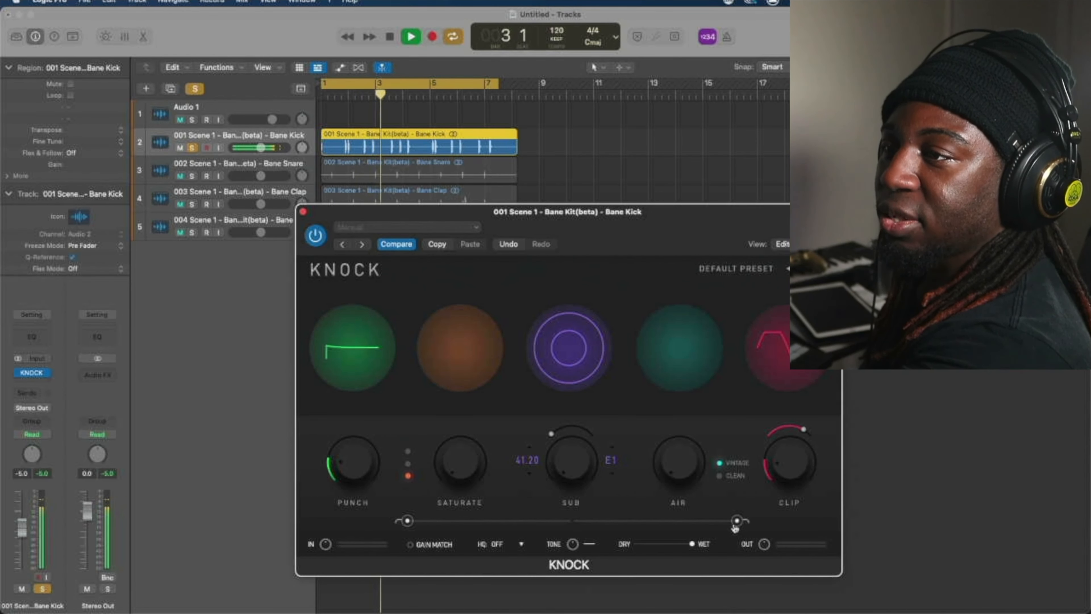
drag(737, 521, 505, 523)
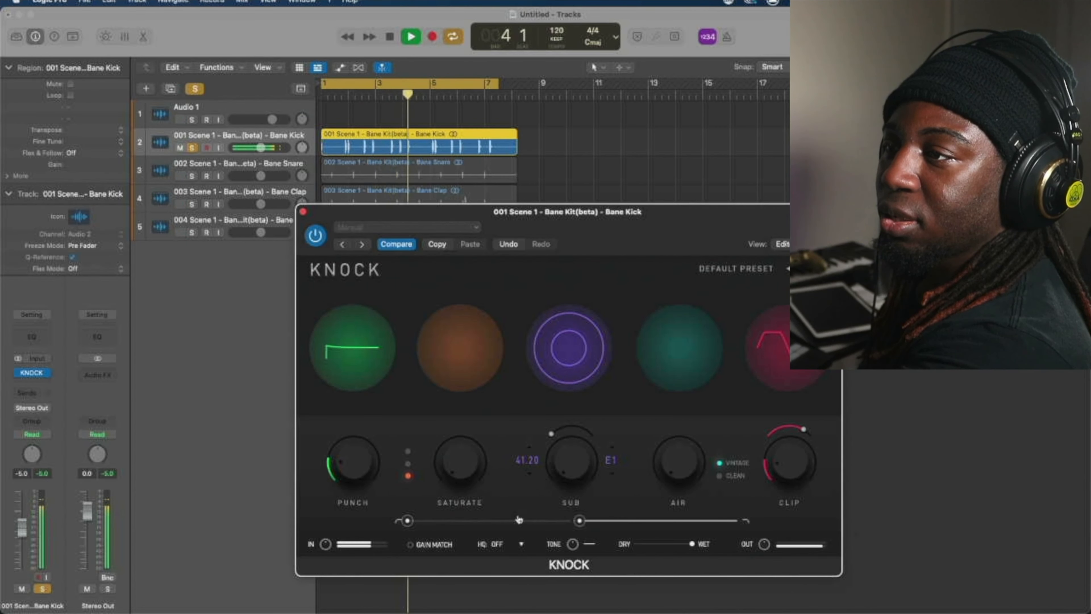
drag(579, 521, 736, 521)
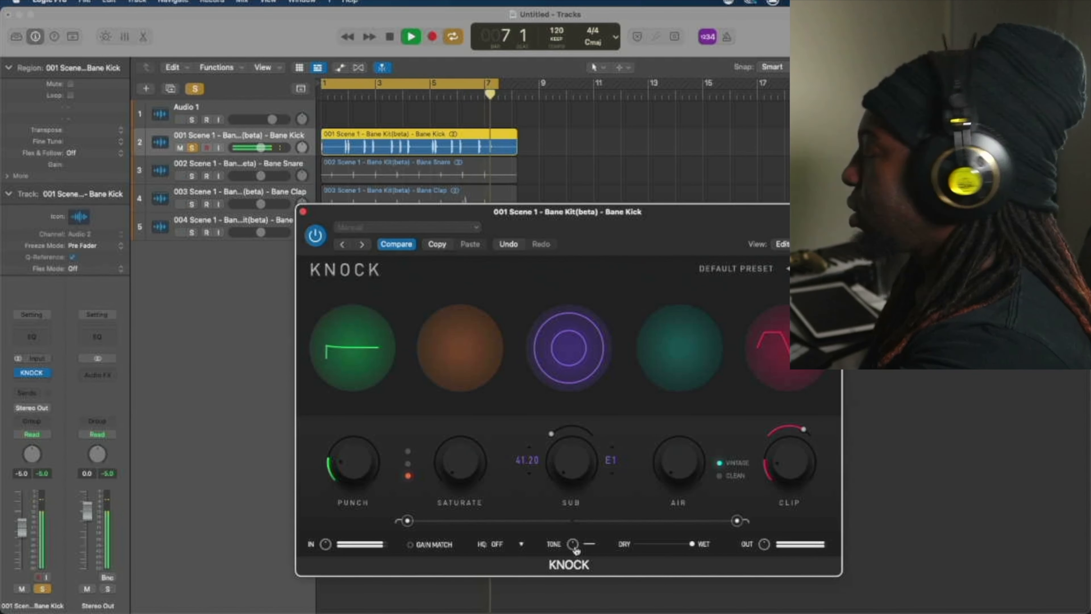
Tilt the kick's Tone slightly upward, try the dry/wet mix ending fully wet, and stop playback.
drag(574, 547, 575, 388)
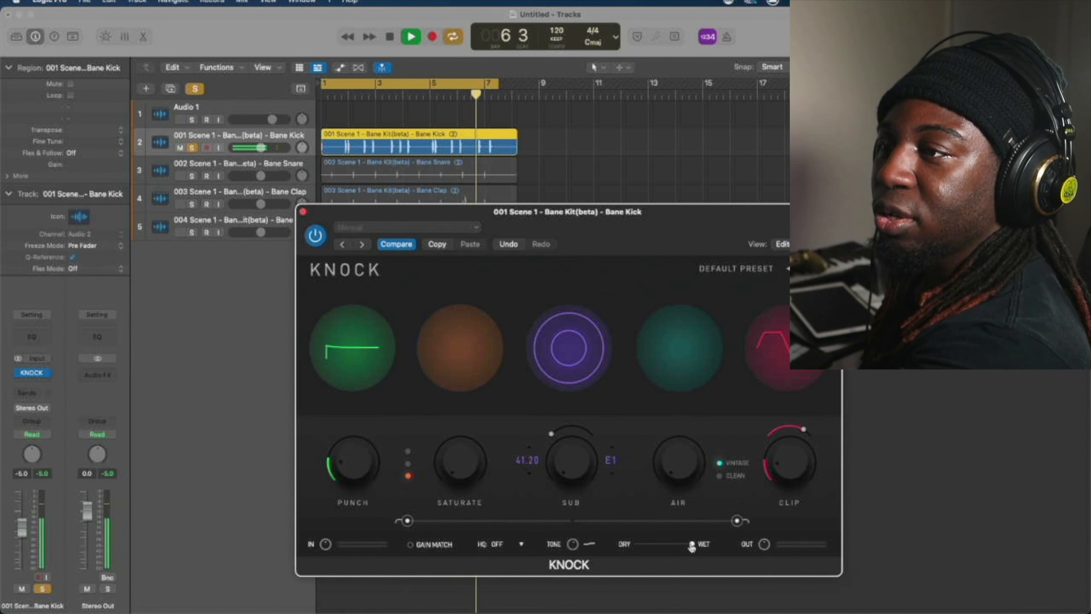
mouse_move(691, 545)
mouse_down()
mouse_move(671, 551)
mouse_move(695, 557)
mouse_up()
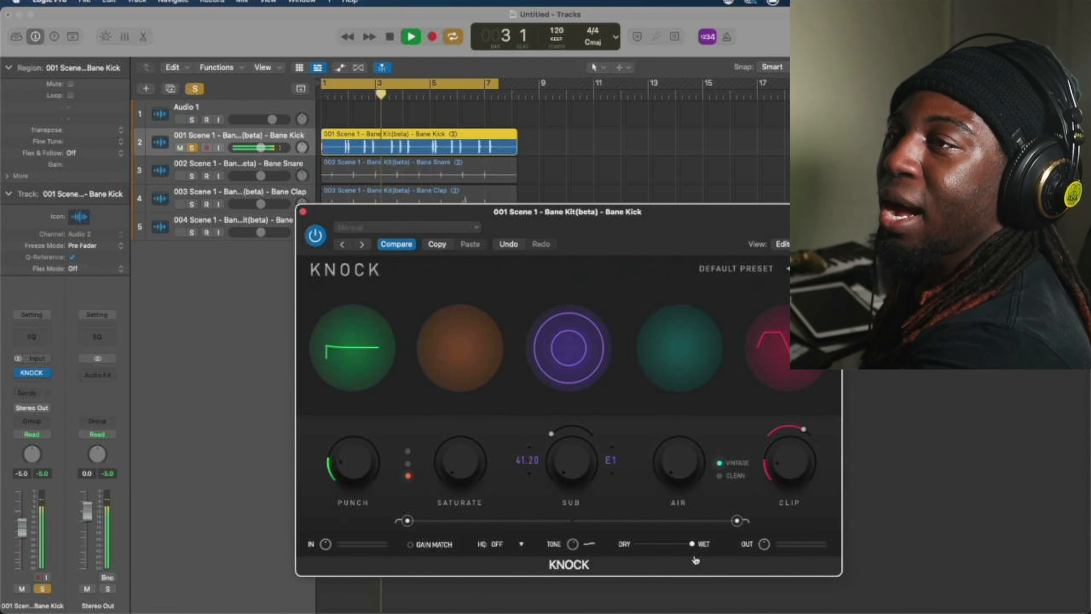
key(space)
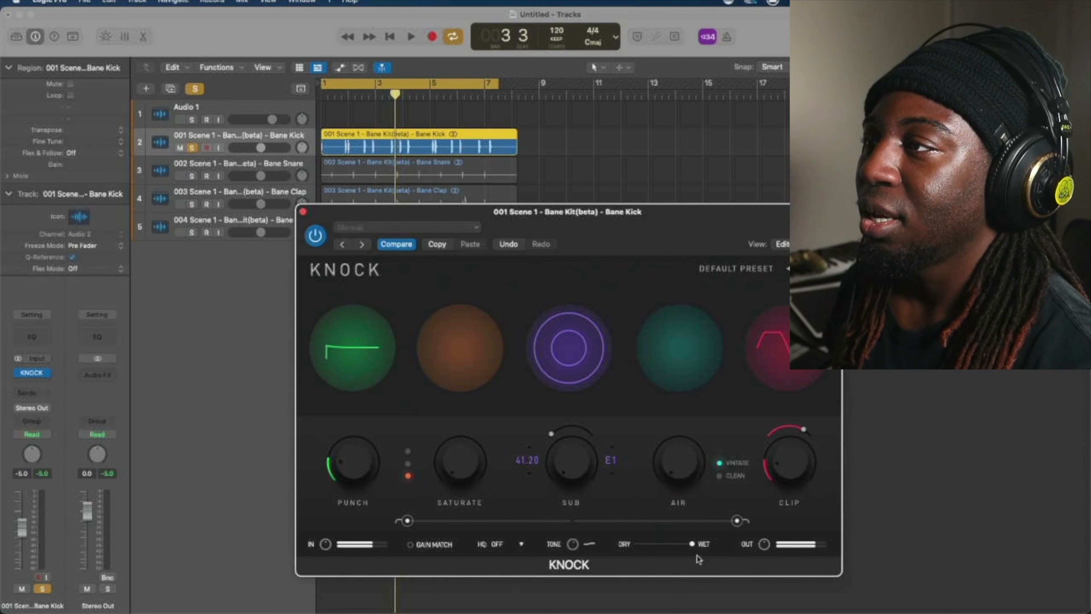
Solo the Bane Snare track instead of the kick, play the loop and select the snare track.
click(193, 176)
key(space)
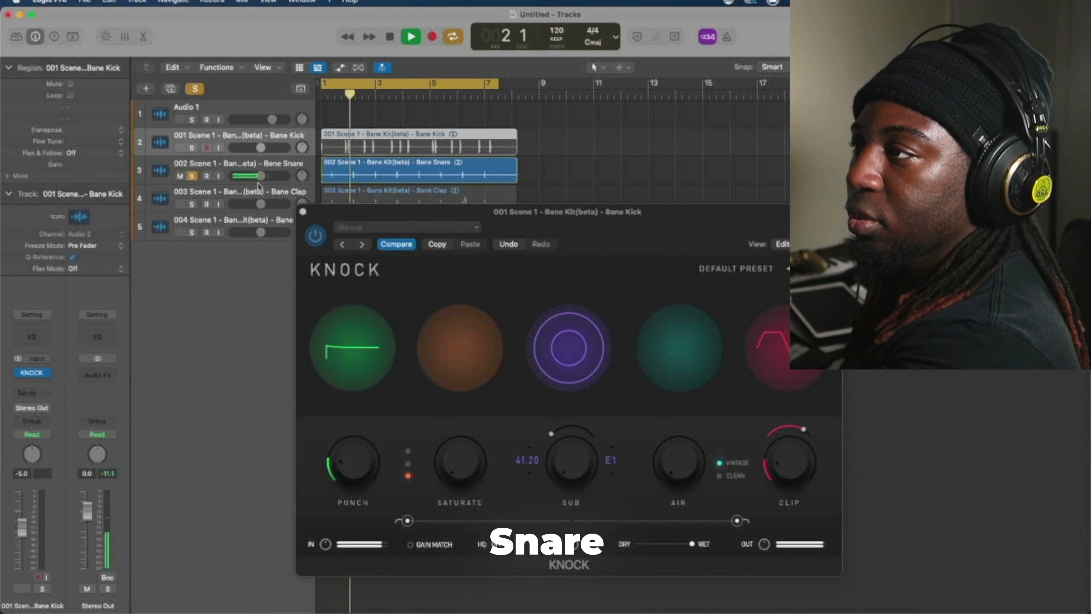
click(235, 165)
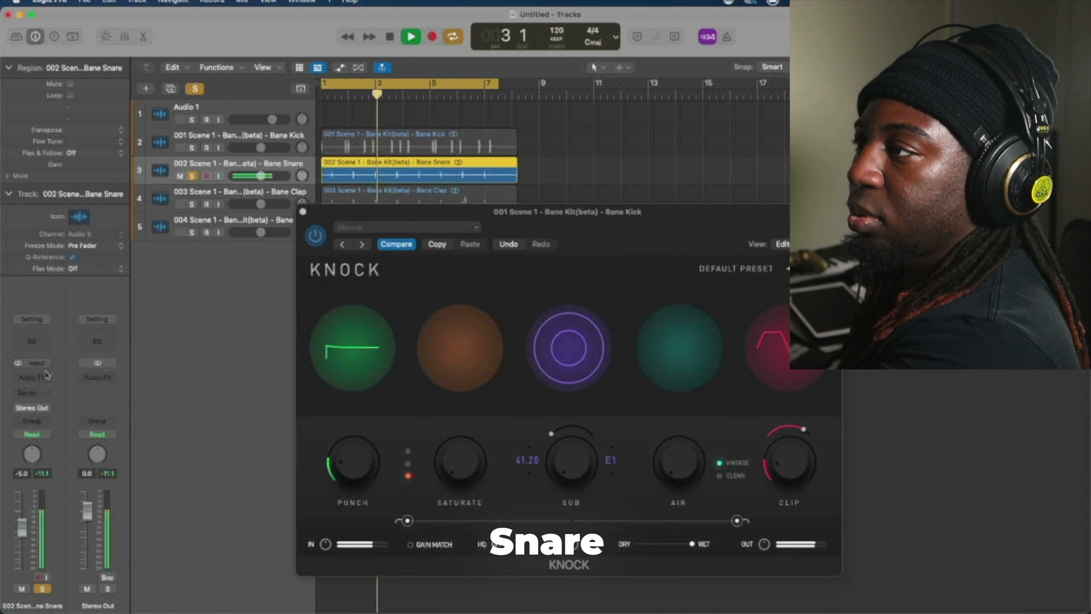
Insert the stereo KNOCK plug-in as an audio effect on the Bane Snare track.
click(31, 376)
mouse_move(51, 407)
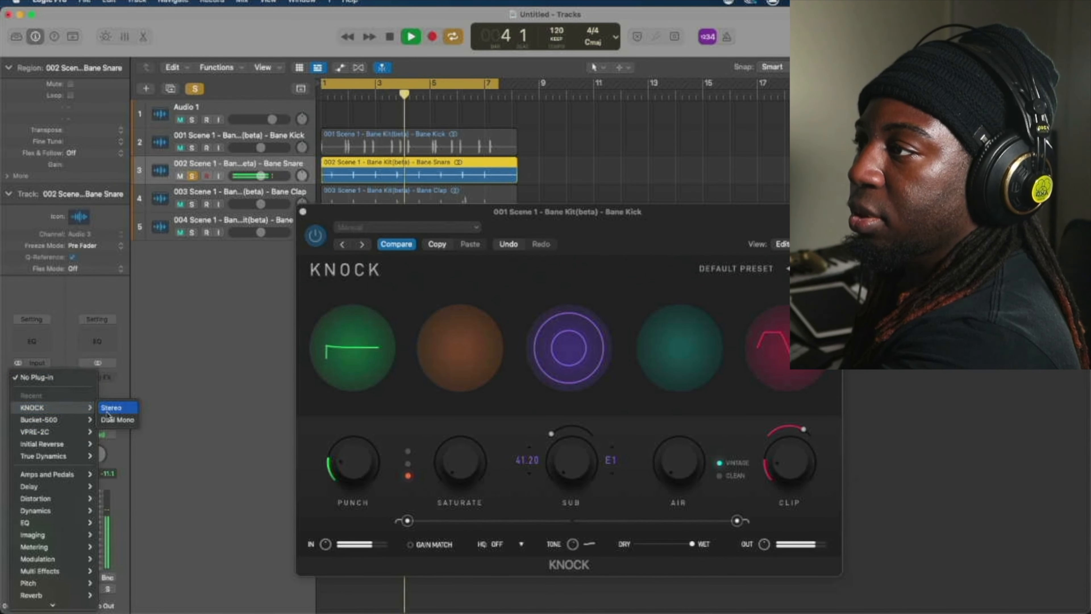
click(115, 407)
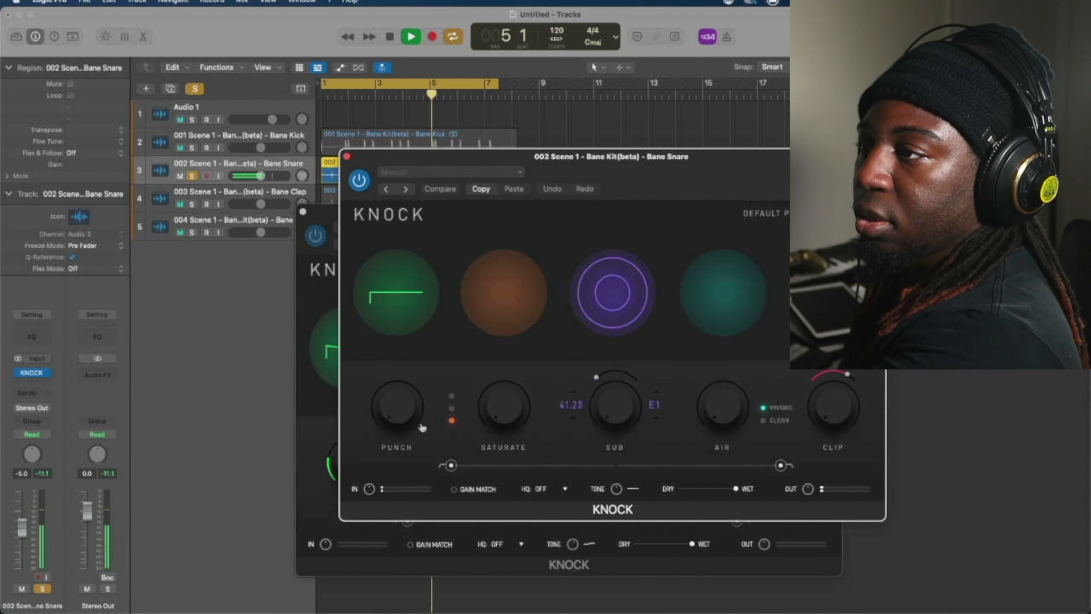
Add slight Saturate and Punch to the snare, and try Air at maximum in Clean mode before lowering it to a small amount.
mouse_move(500, 397)
mouse_down()
mouse_move(501, 342)
mouse_move(488, 417)
mouse_move(497, 382)
mouse_up()
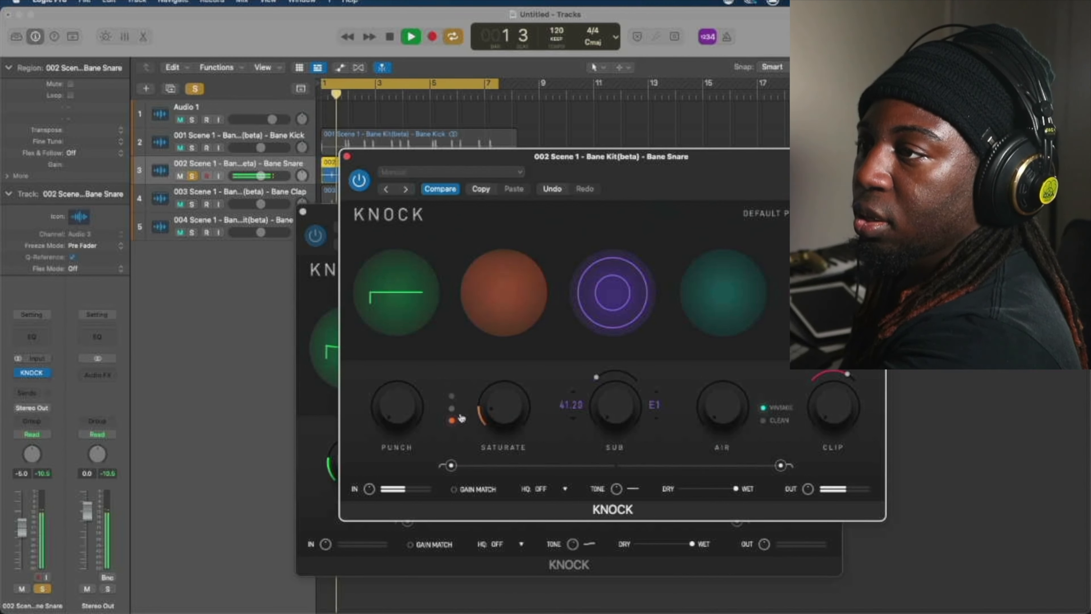
drag(730, 424, 750, 425)
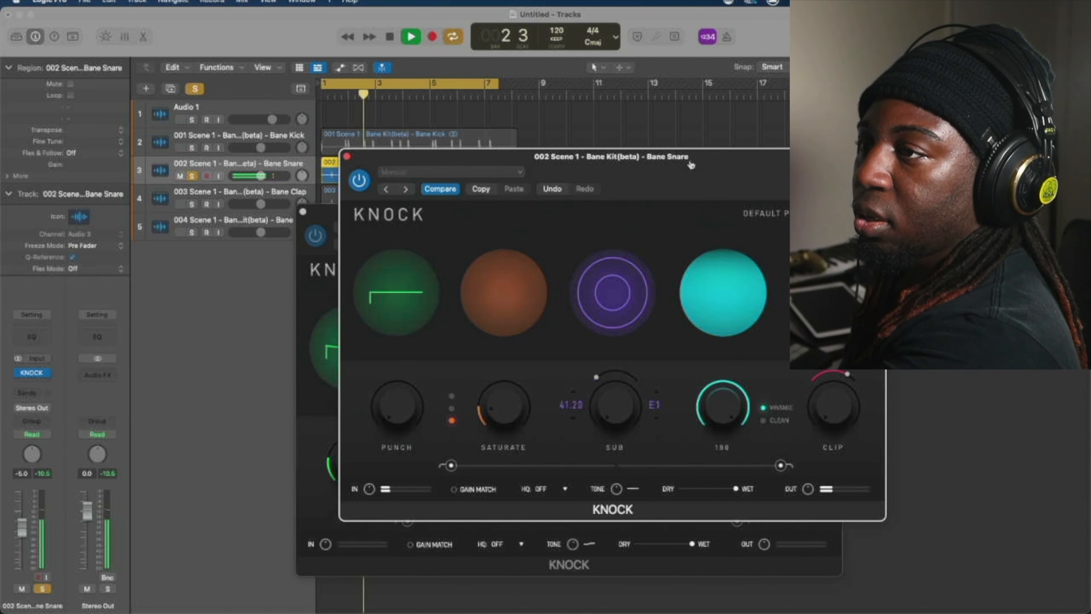
click(763, 419)
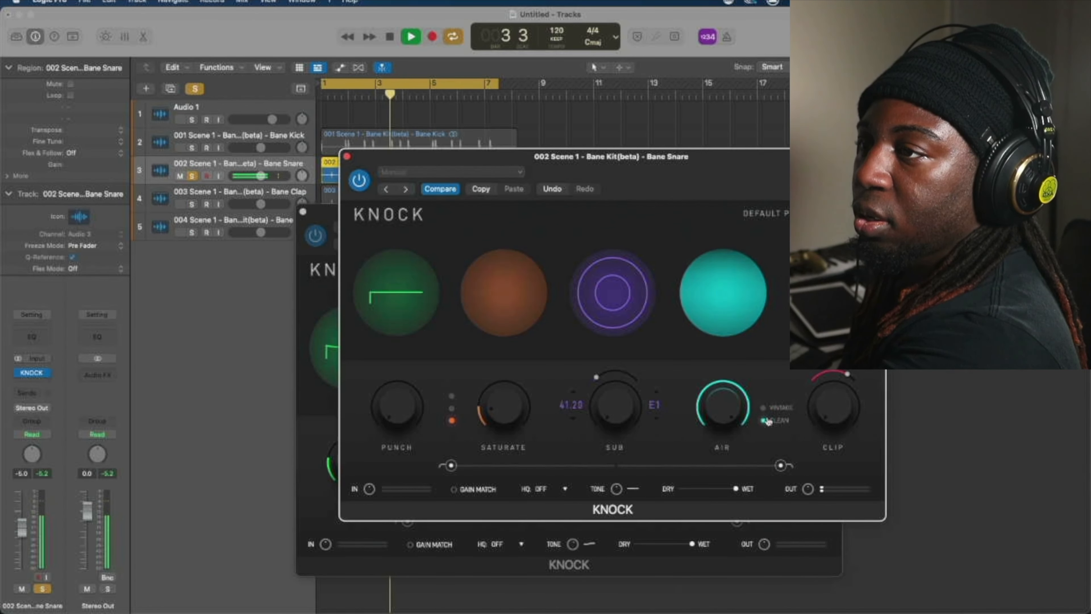
drag(728, 404, 713, 521)
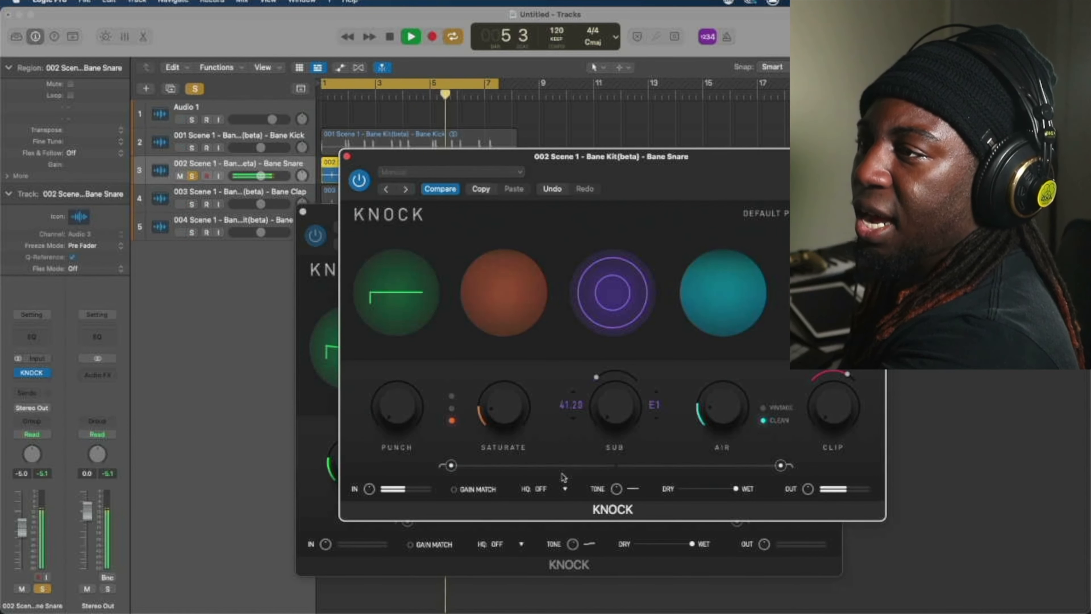
mouse_move(397, 414)
mouse_down()
mouse_move(394, 95)
mouse_move(405, 414)
mouse_up()
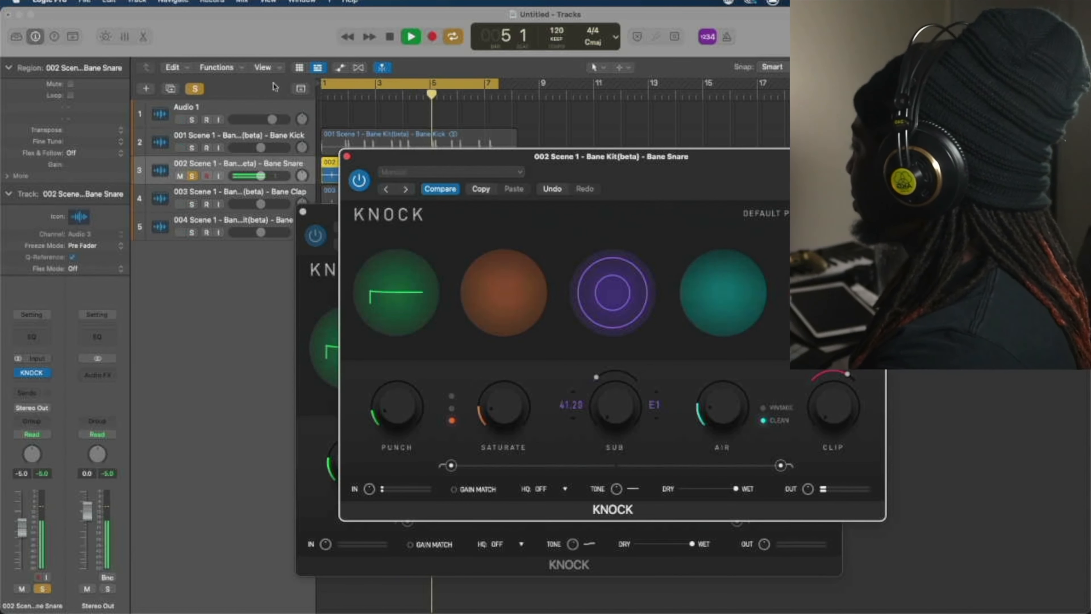
Close the snare's plug-in window, solo the Bane Clap track instead of the snare, play the loop and select the clap track.
click(348, 157)
key(space)
click(320, 190)
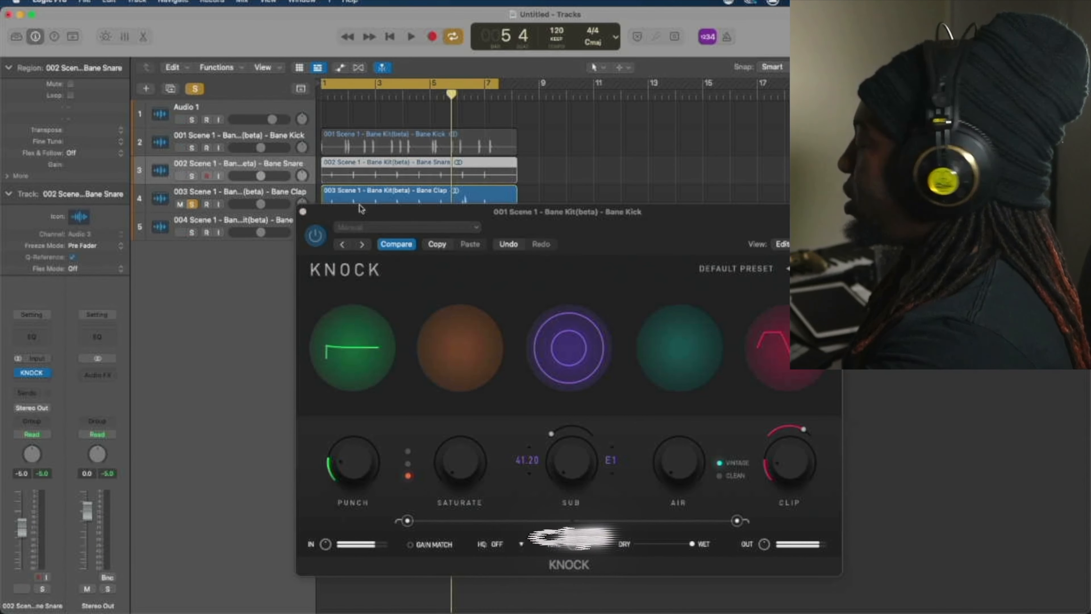
key(space)
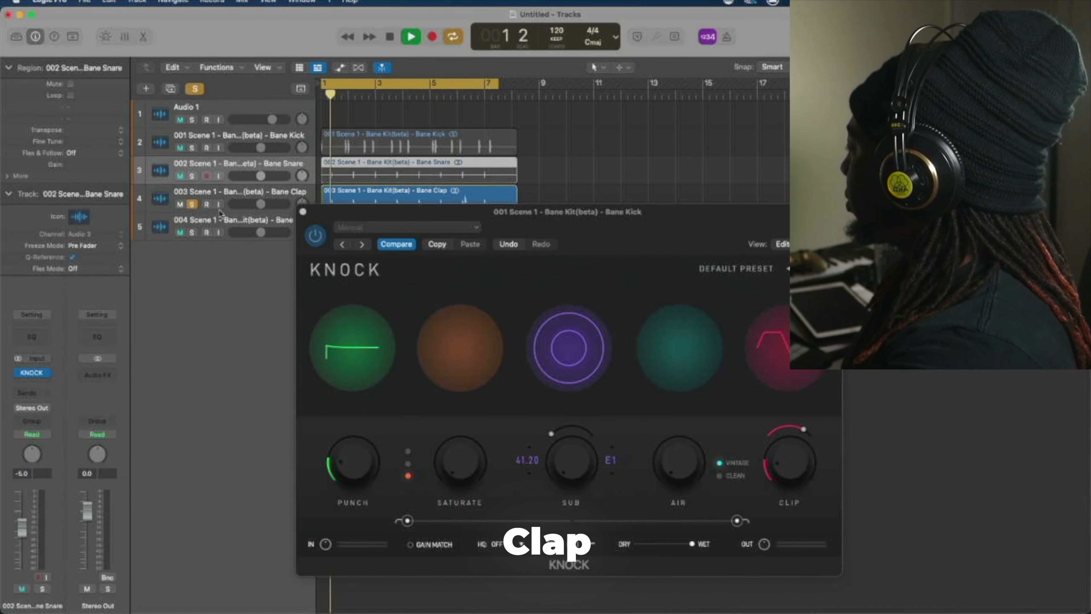
click(221, 190)
Insert the KNOCK plug-in as an audio effect on the Bane Clap track.
click(49, 379)
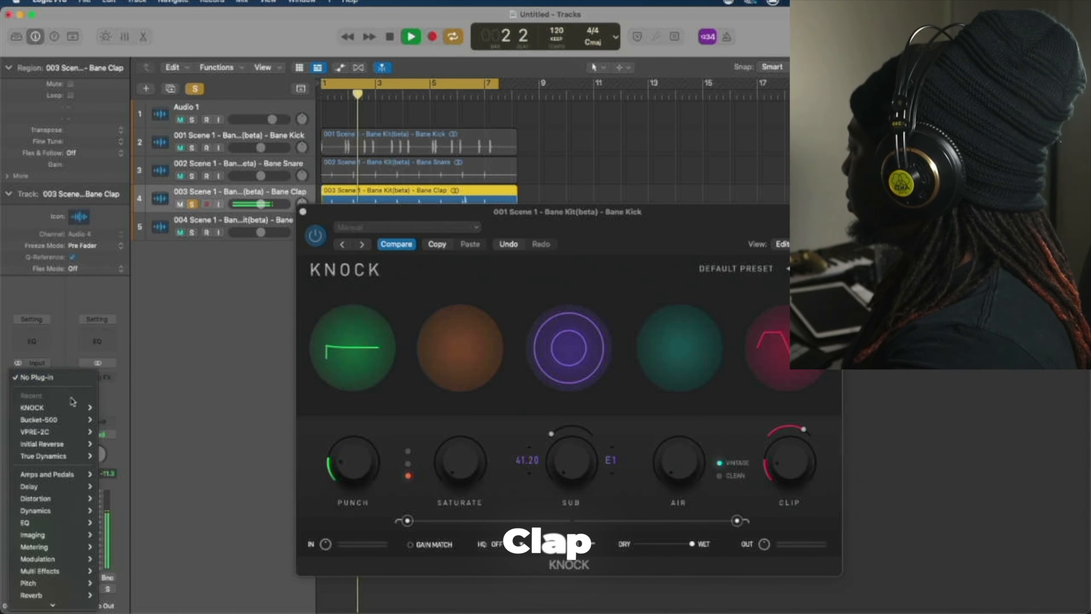
mouse_move(77, 407)
click(113, 407)
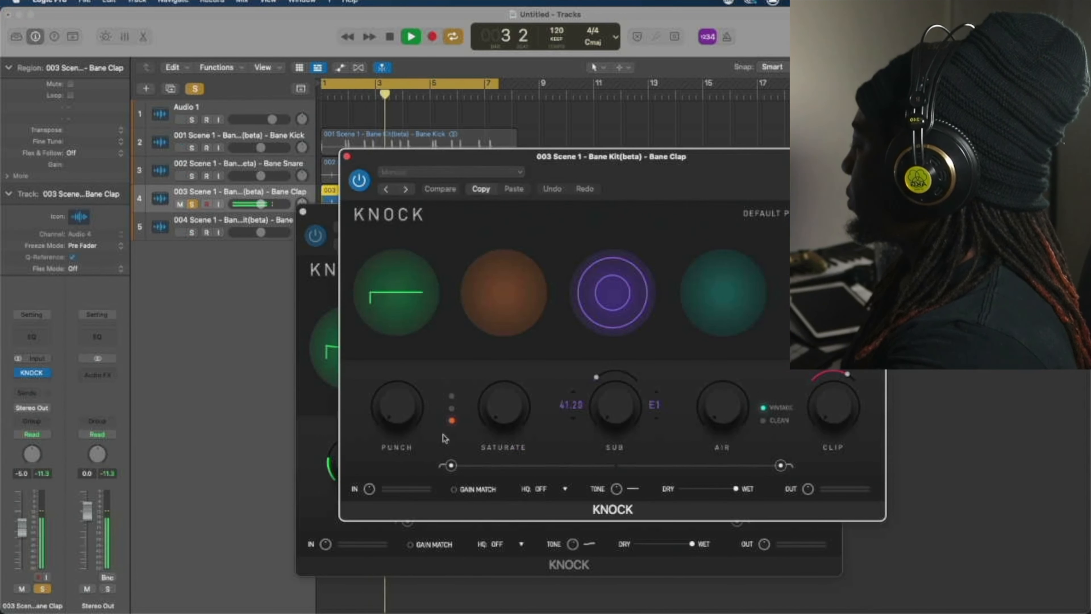
Try the clap's Punch at 100 before lowering it to about 32, and raise Saturate to about 14.
drag(398, 417, 415, 298)
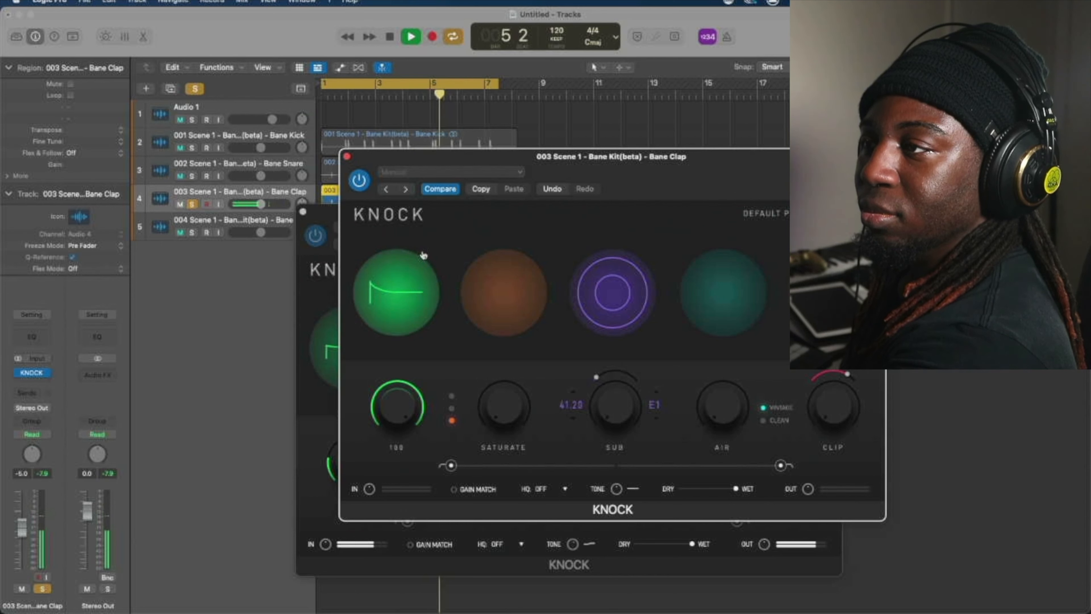
drag(423, 255, 417, 391)
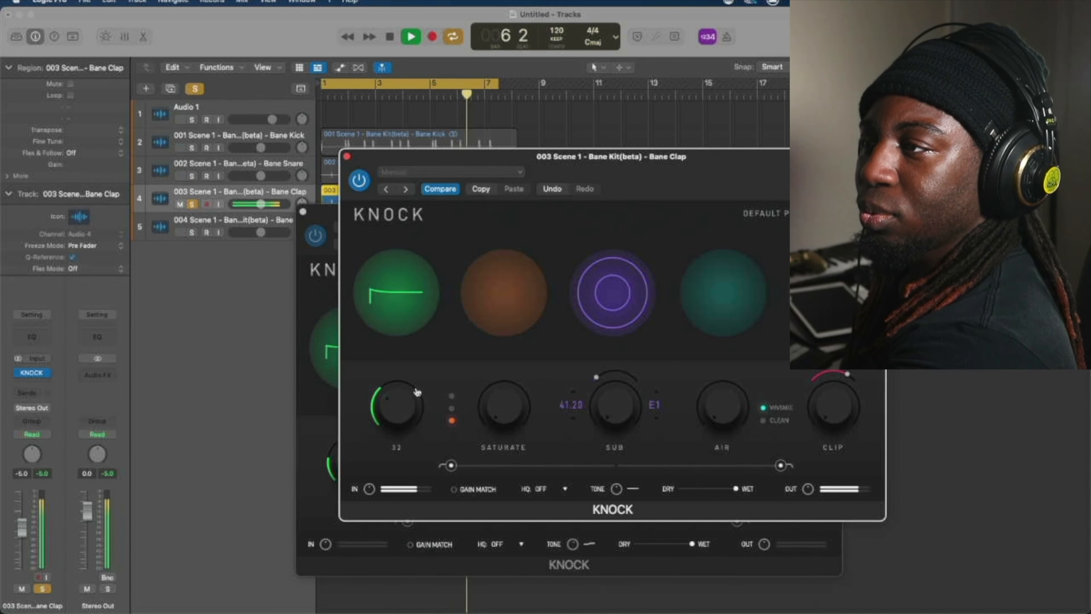
drag(513, 405, 515, 394)
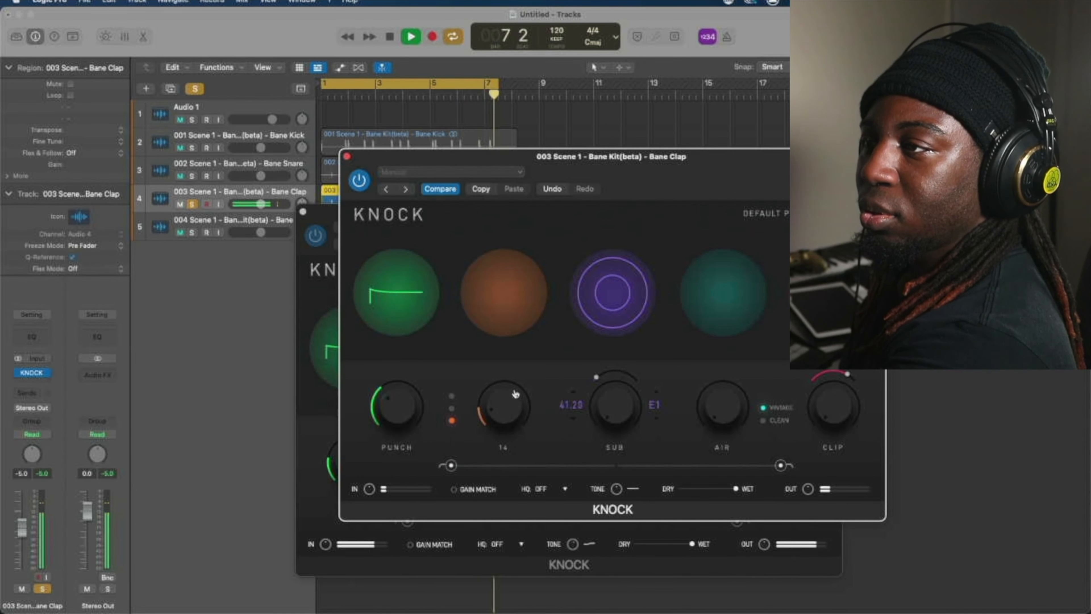
Add a small amount of Vintage Air and a little Clip to the clap, and close its plug-in window.
drag(735, 420, 729, 397)
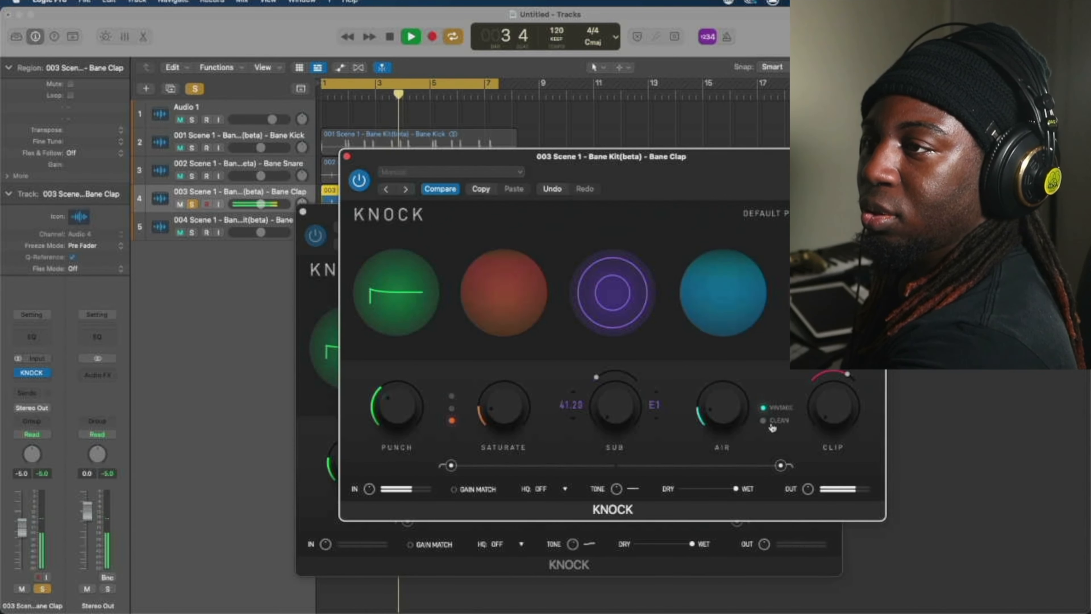
drag(831, 408, 830, 398)
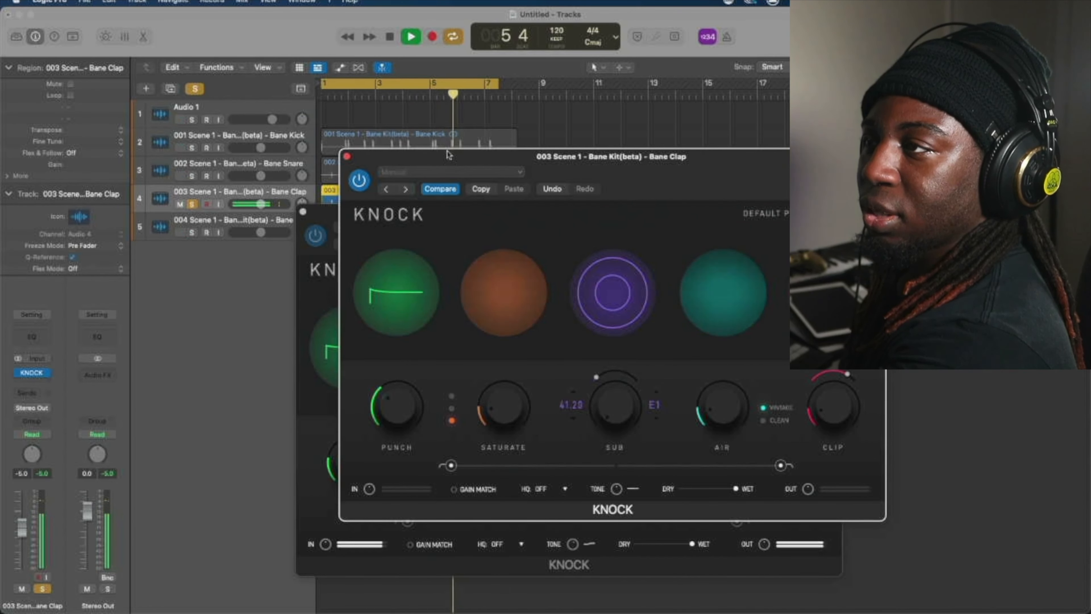
click(347, 156)
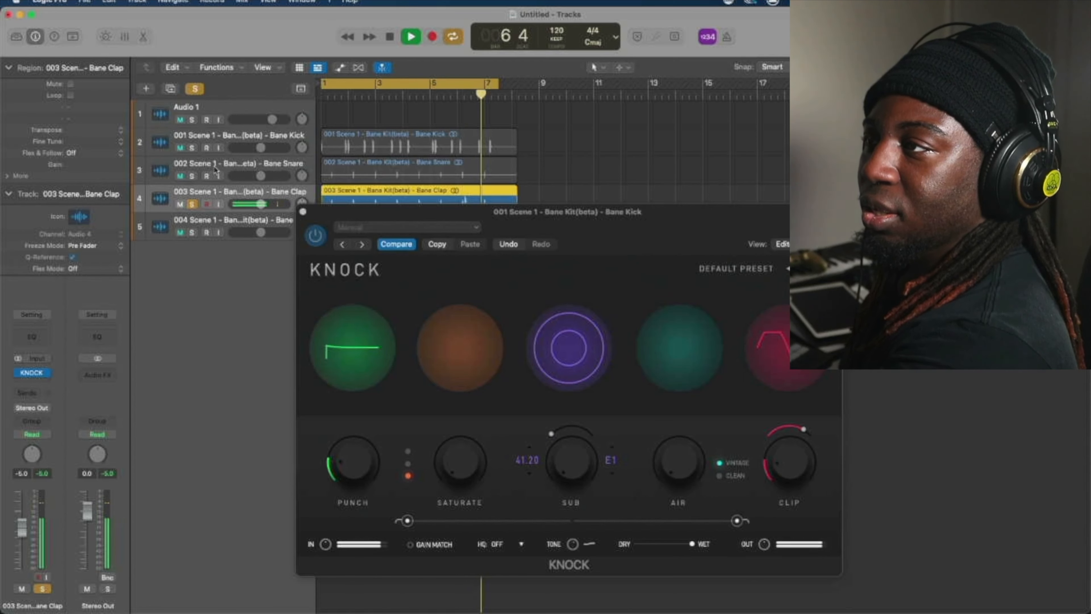
Solo the Bane Snare track alongside the clap and lower the clap track's volume to -9.2 dB.
click(192, 176)
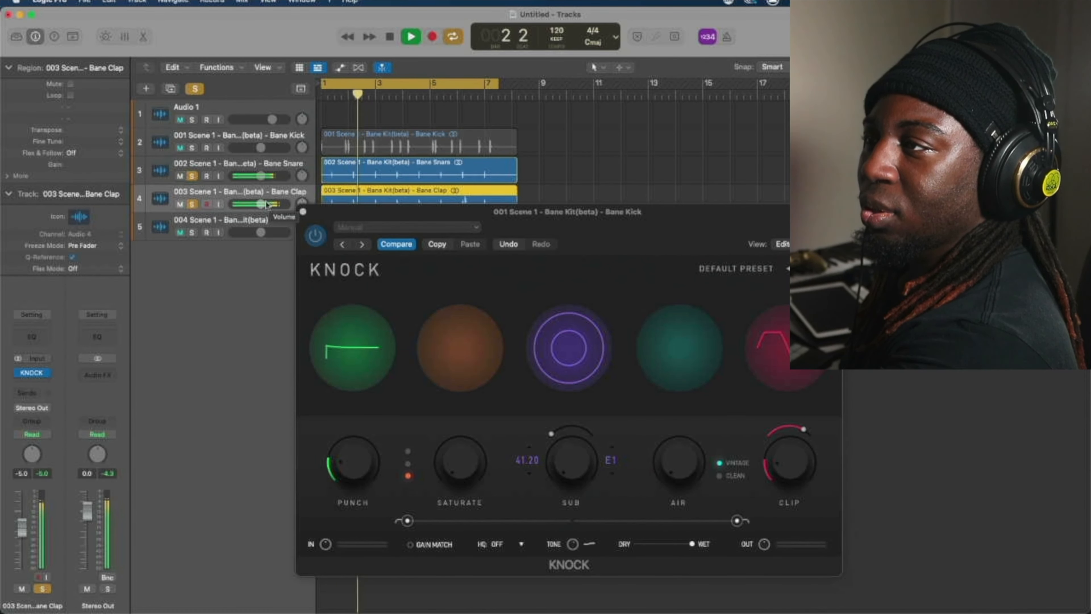
drag(260, 204, 254, 204)
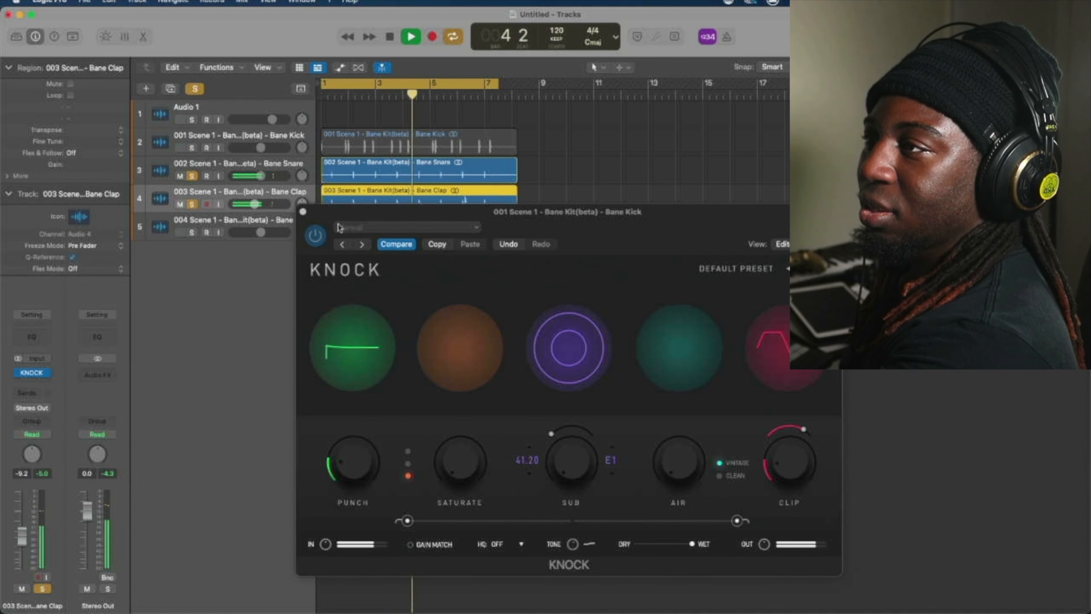
Add the Bane Kick and Bane Hat tracks to the solo, closing the kick's plug-in window and stopping playback with the hat track selected.
click(192, 147)
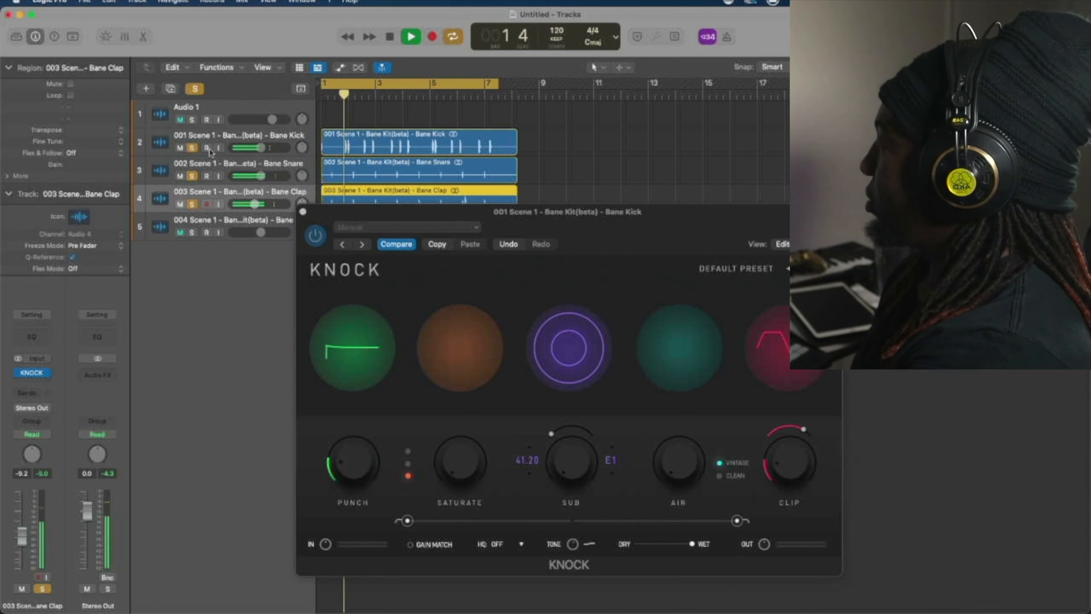
click(303, 213)
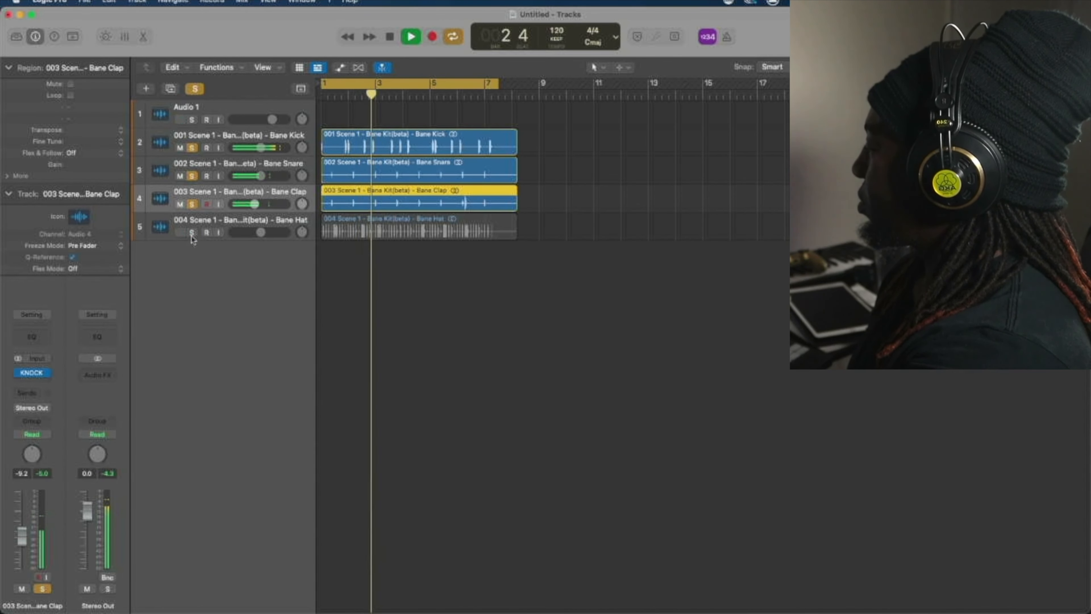
click(204, 225)
key(space)
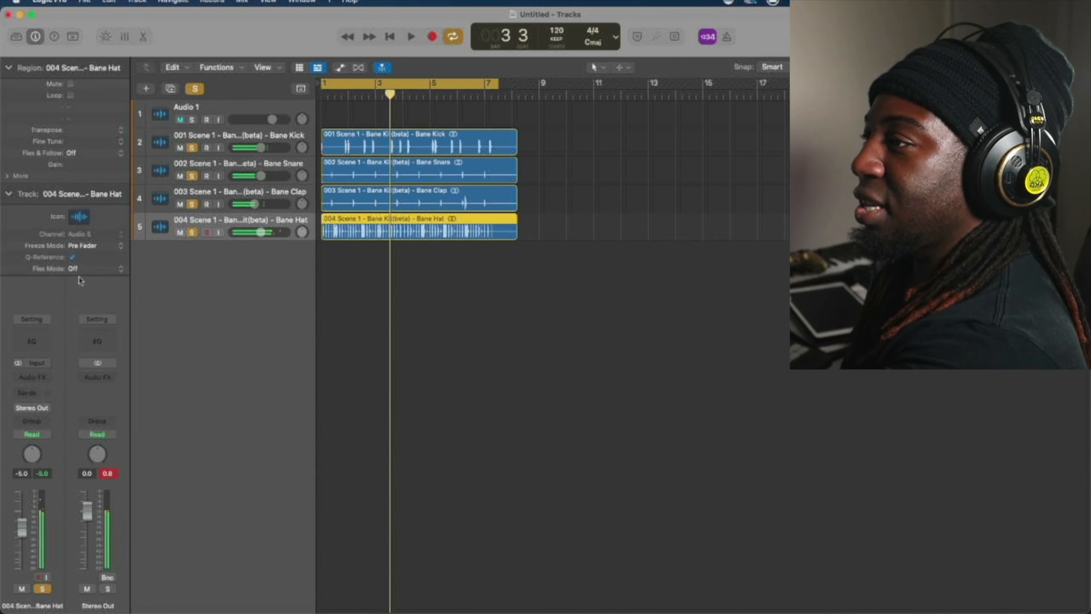
Insert the KNOCK plug-in as an audio effect on the Bane Hat track.
click(47, 378)
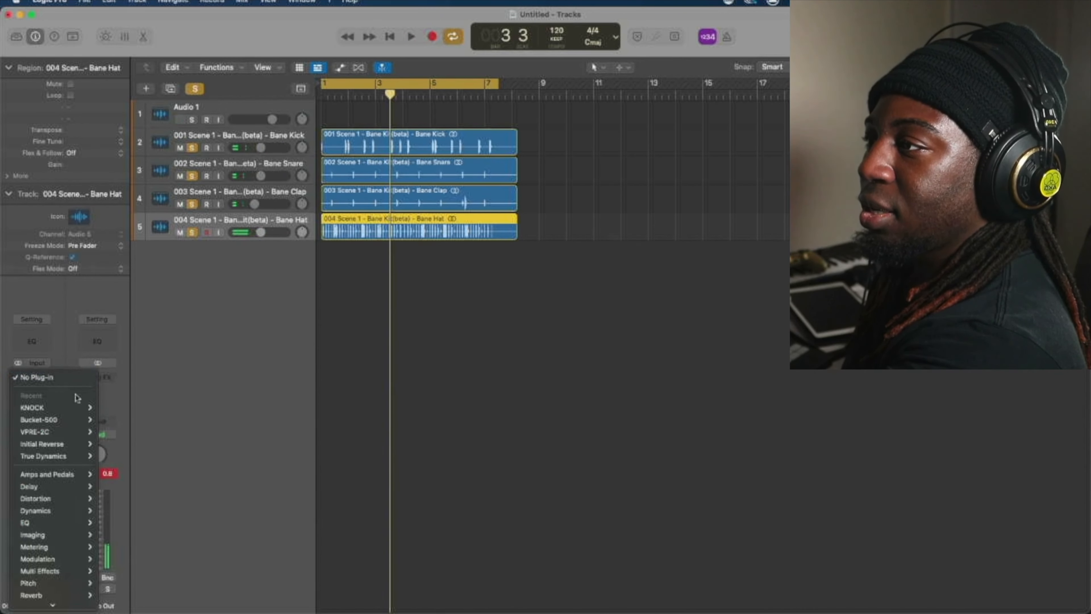
mouse_move(74, 409)
click(115, 410)
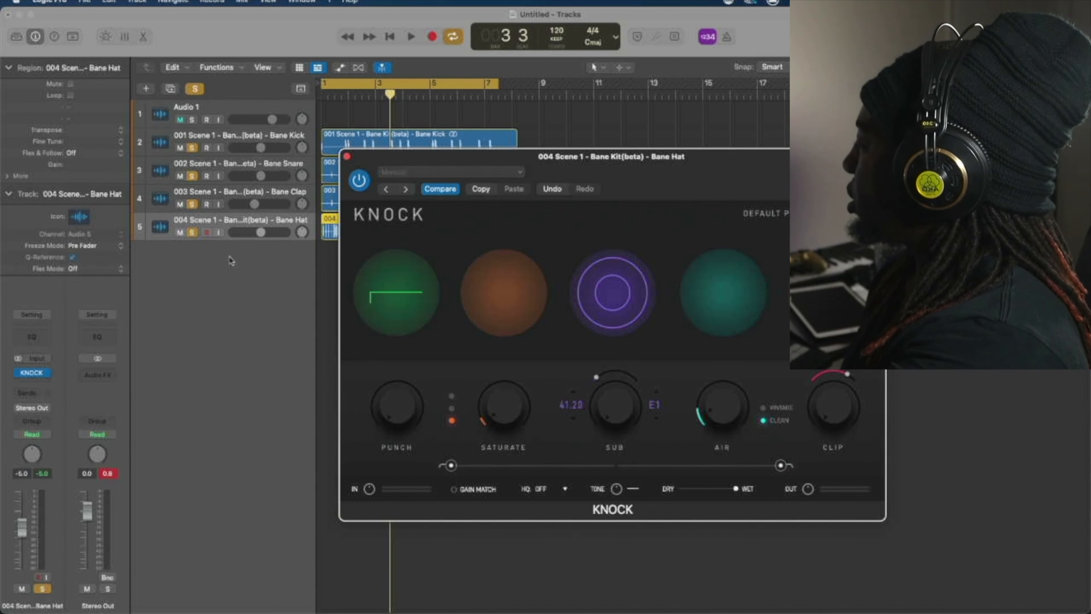
Play the full drum loop, lower the Bane Hat track's volume to -13.2 dB and stop playback.
key(space)
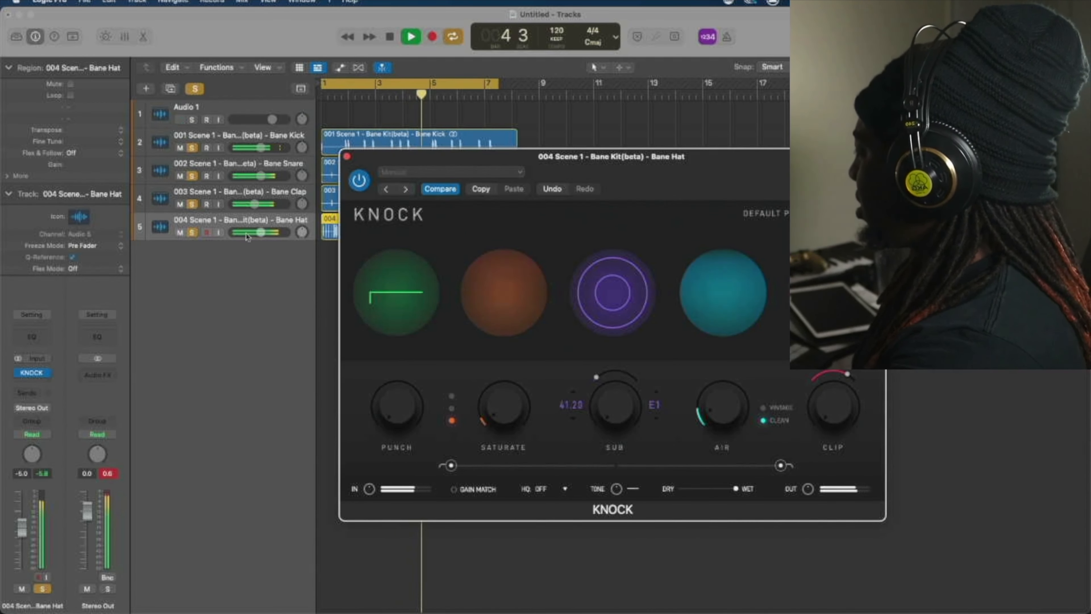
drag(260, 232, 250, 232)
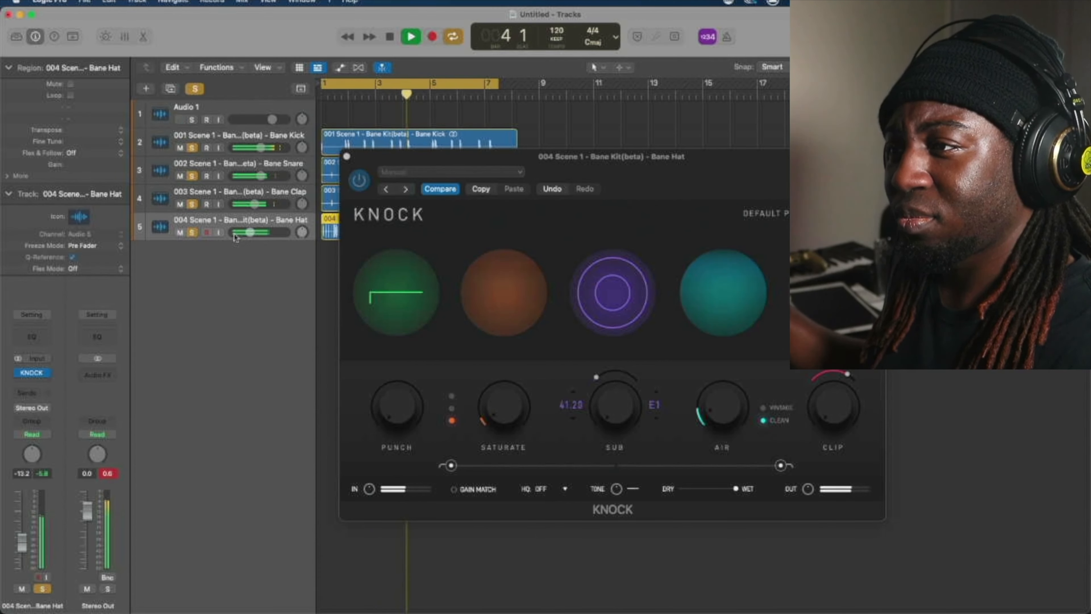
key(space)
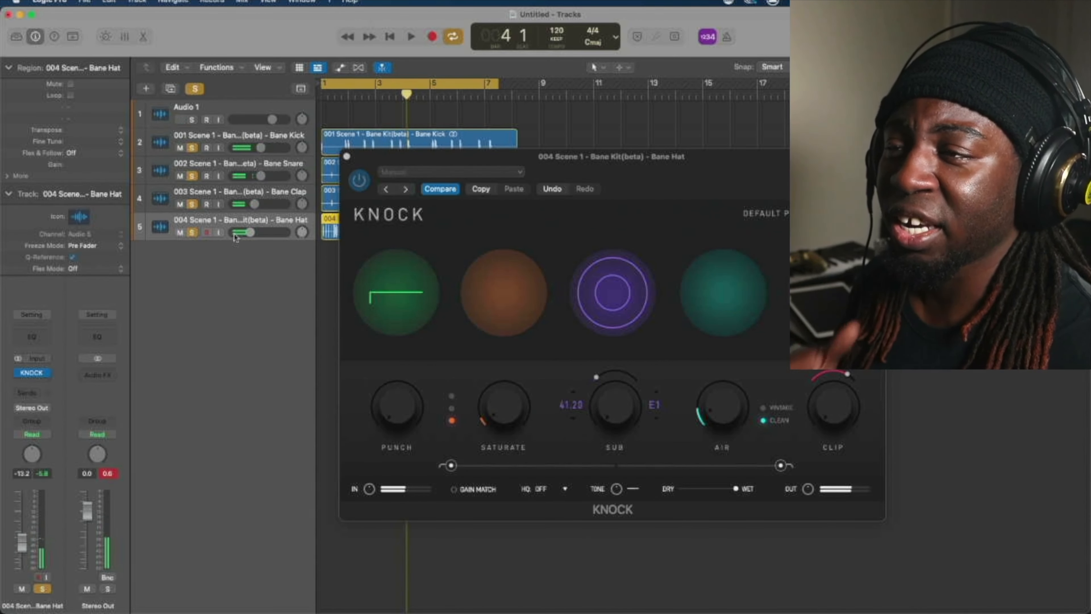